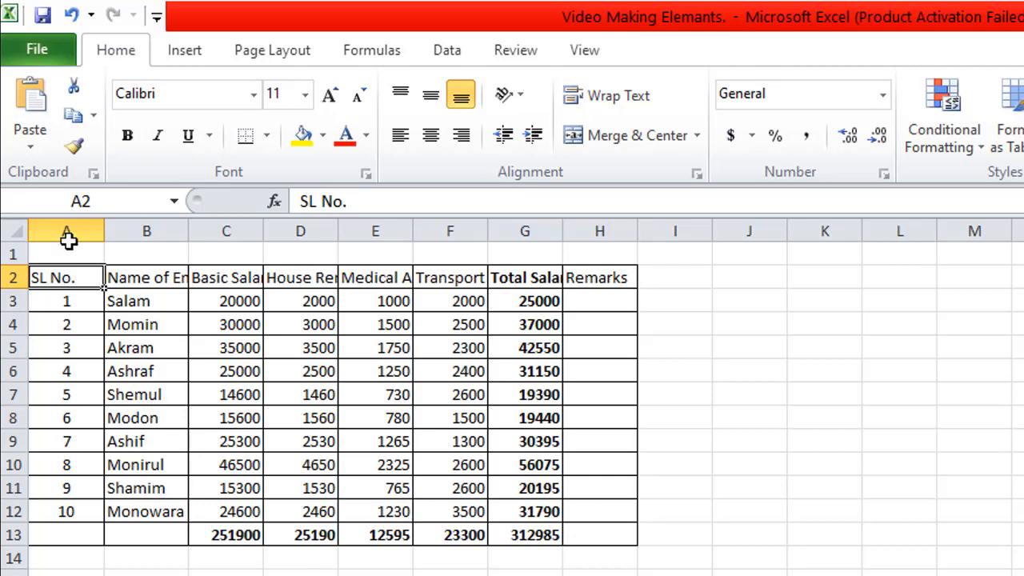
Step: Examine the full text of the row 2 headers from SL No. to Remarks against their column widths
click(66, 226)
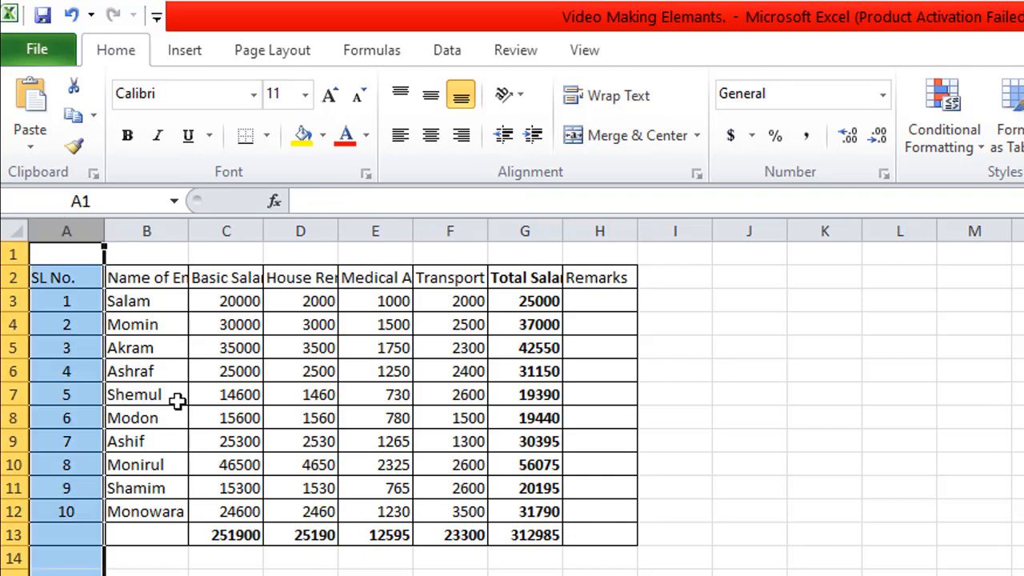
click(72, 278)
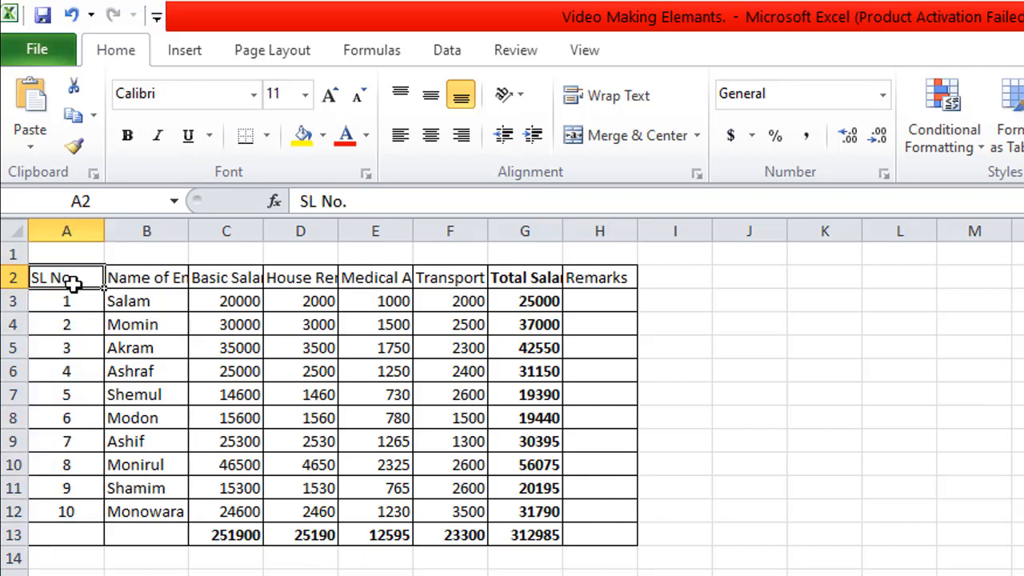
click(76, 230)
click(89, 277)
click(133, 277)
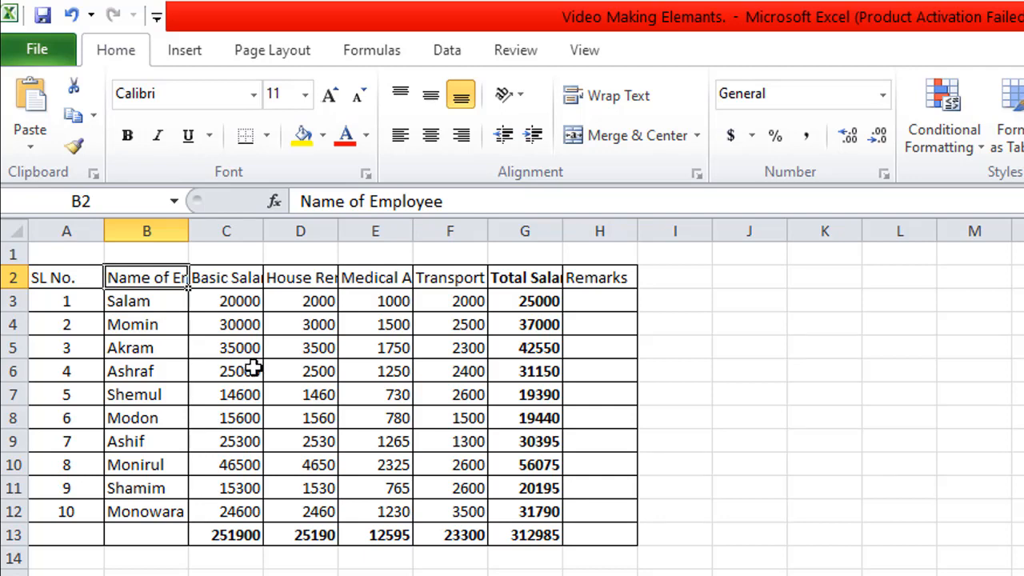
click(225, 277)
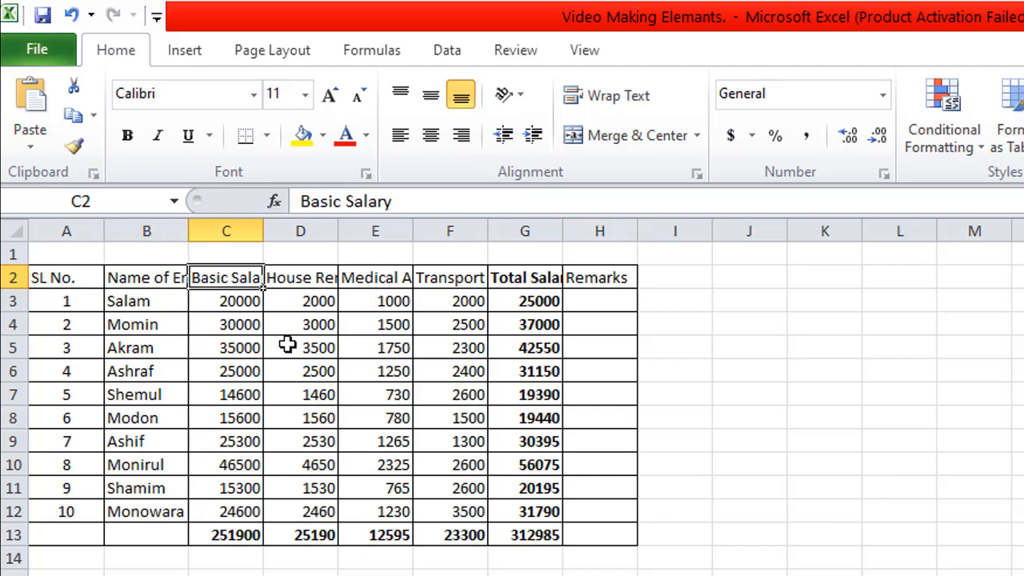
click(306, 272)
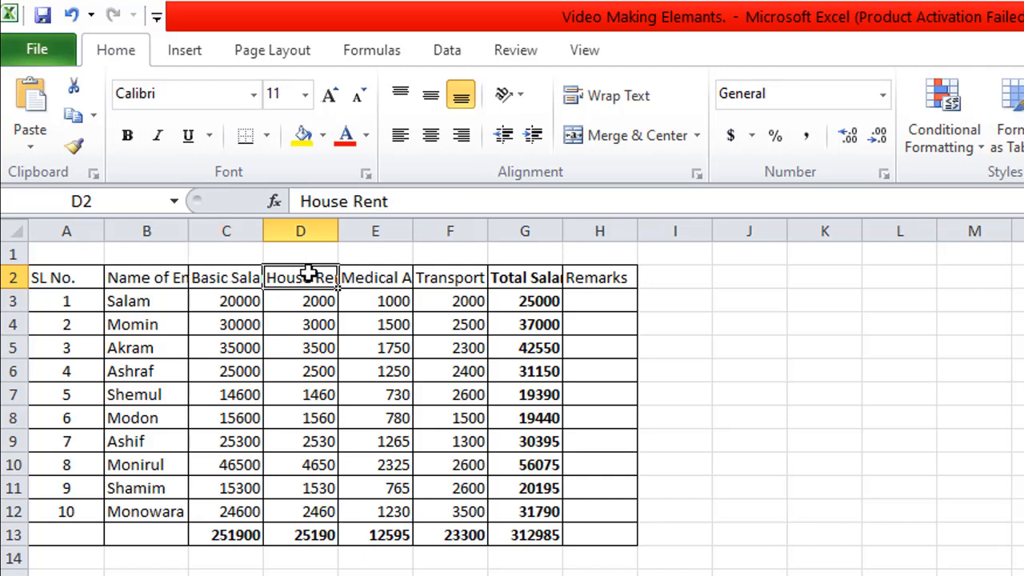
click(360, 278)
click(448, 275)
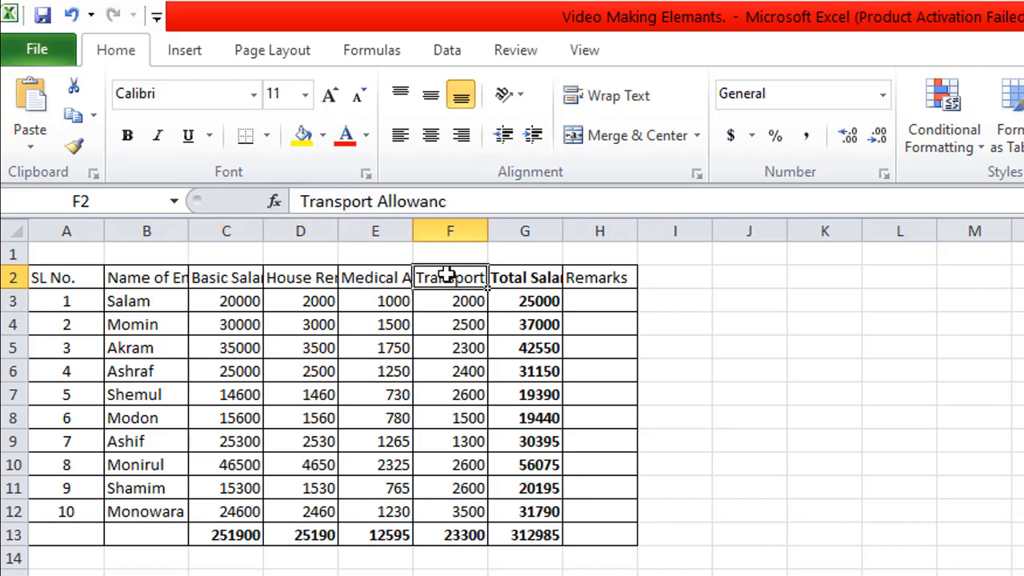
click(530, 277)
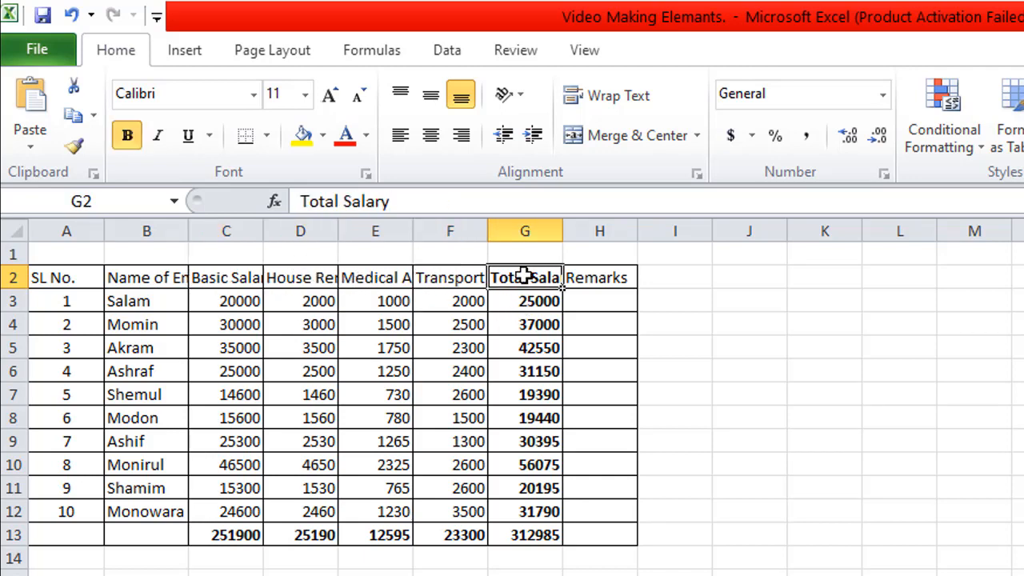
click(592, 280)
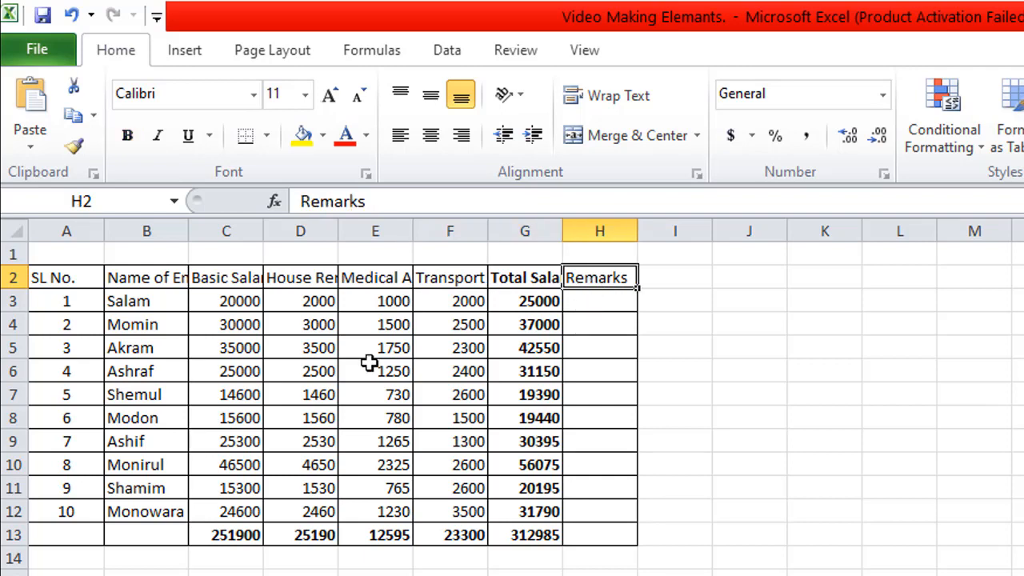
click(76, 276)
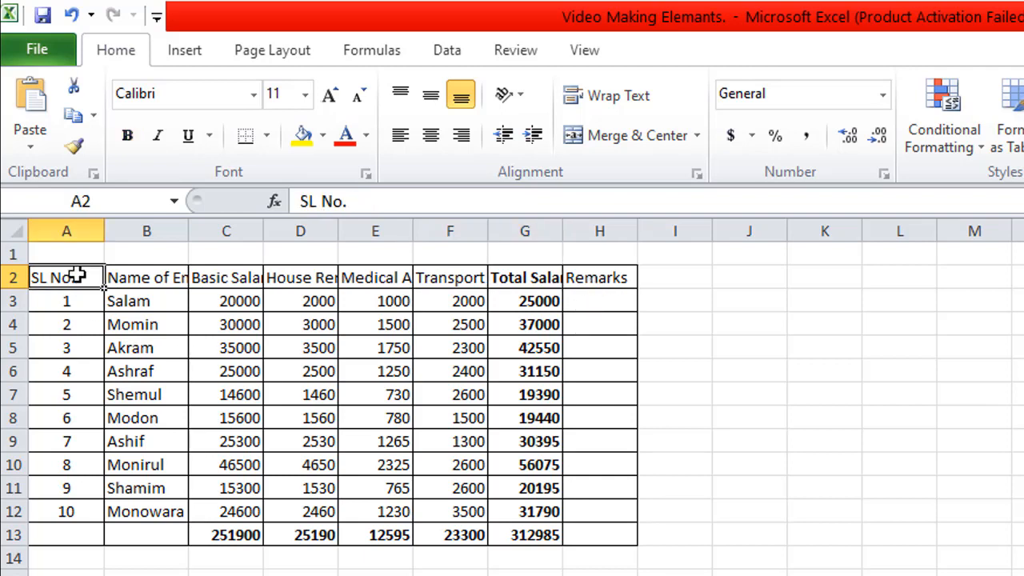
Step: Narrow column A so it just fits the SL No. header and the serial numbers
click(76, 230)
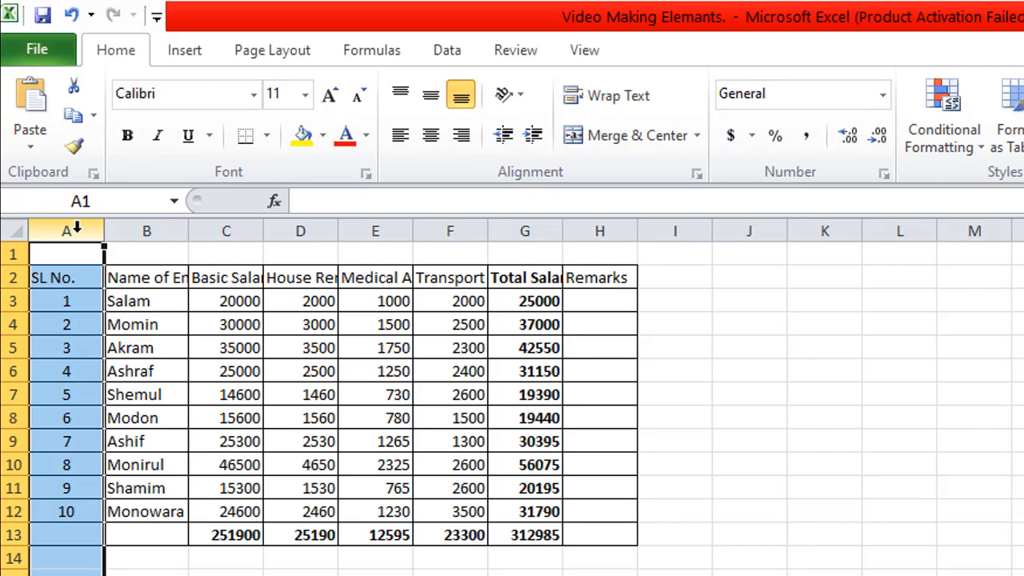
click(68, 276)
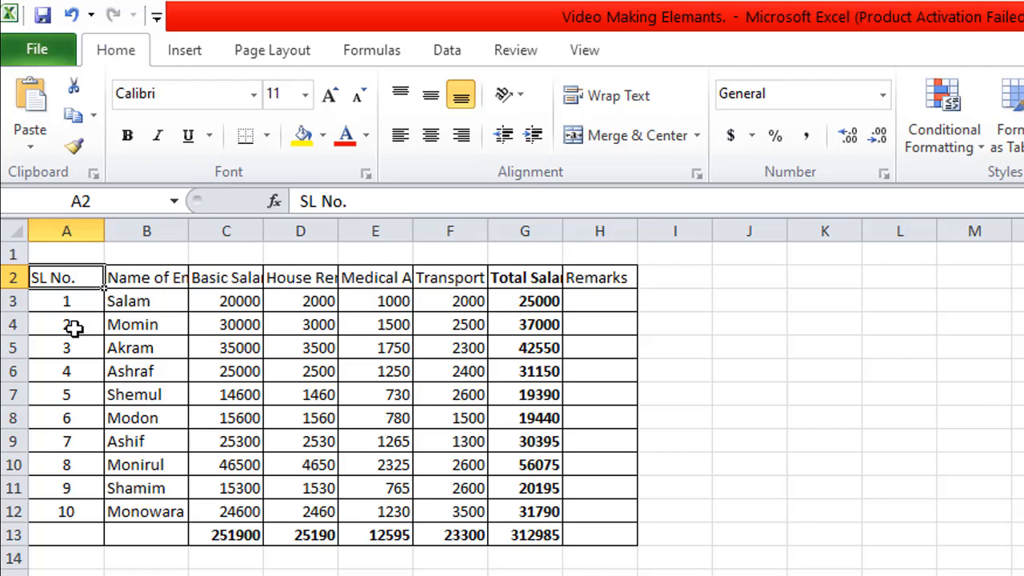
click(164, 281)
click(40, 277)
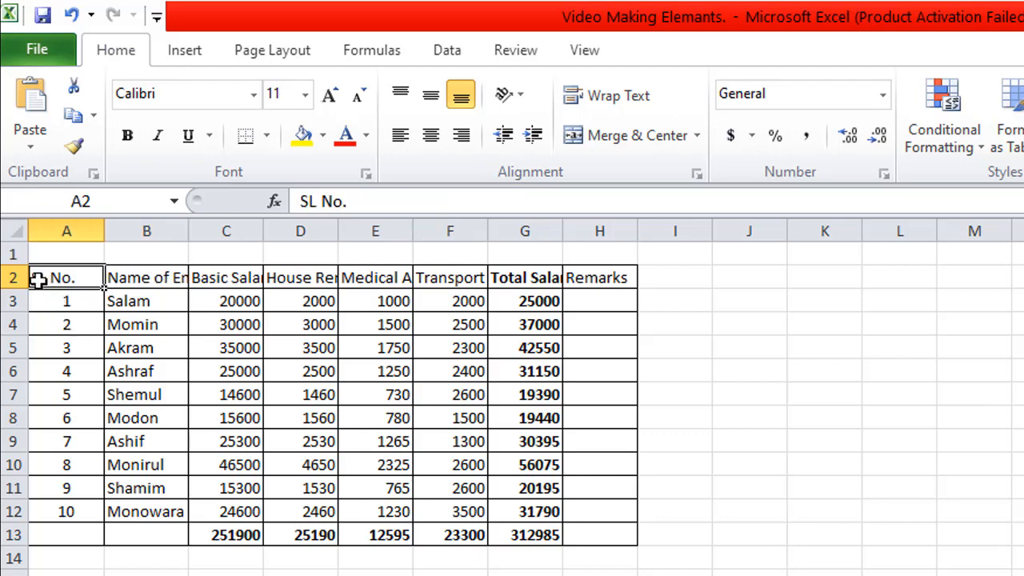
click(84, 230)
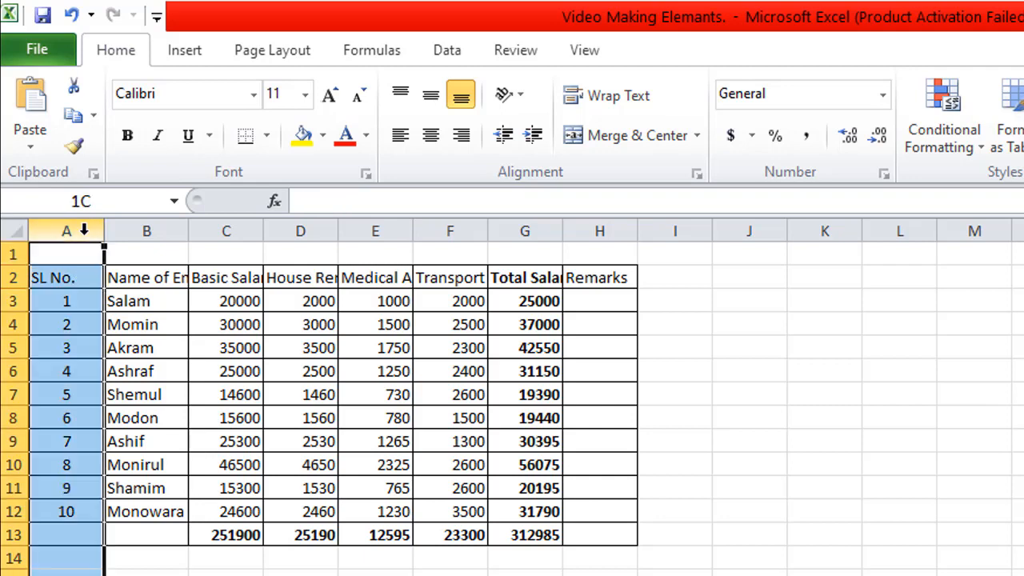
click(76, 276)
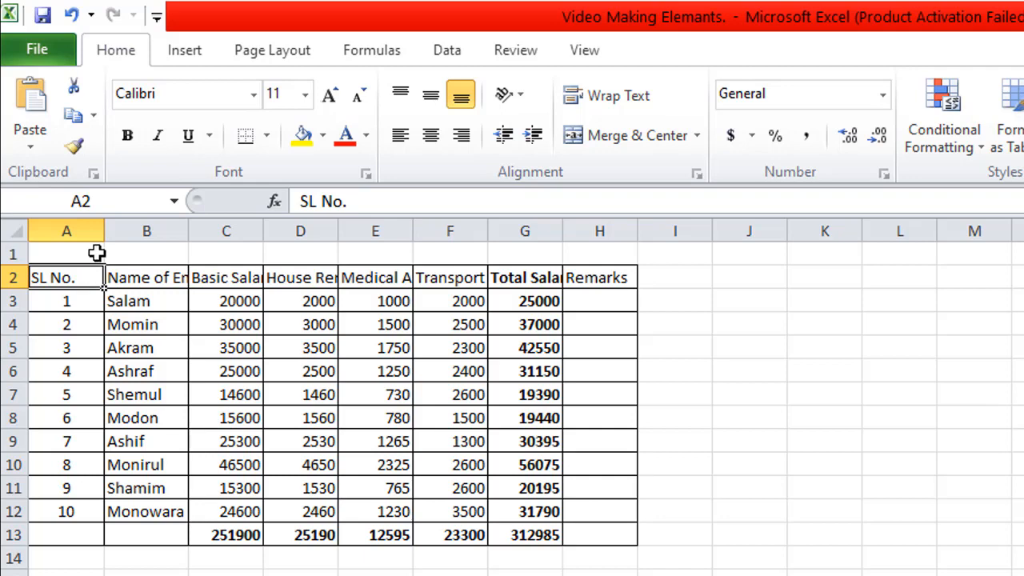
click(136, 276)
click(83, 277)
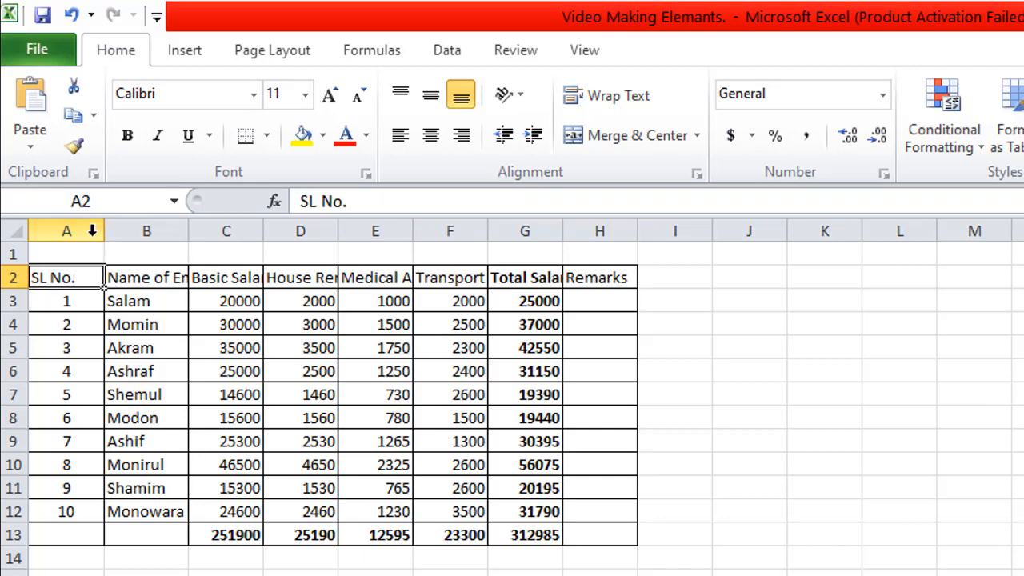
drag(101, 232, 75, 324)
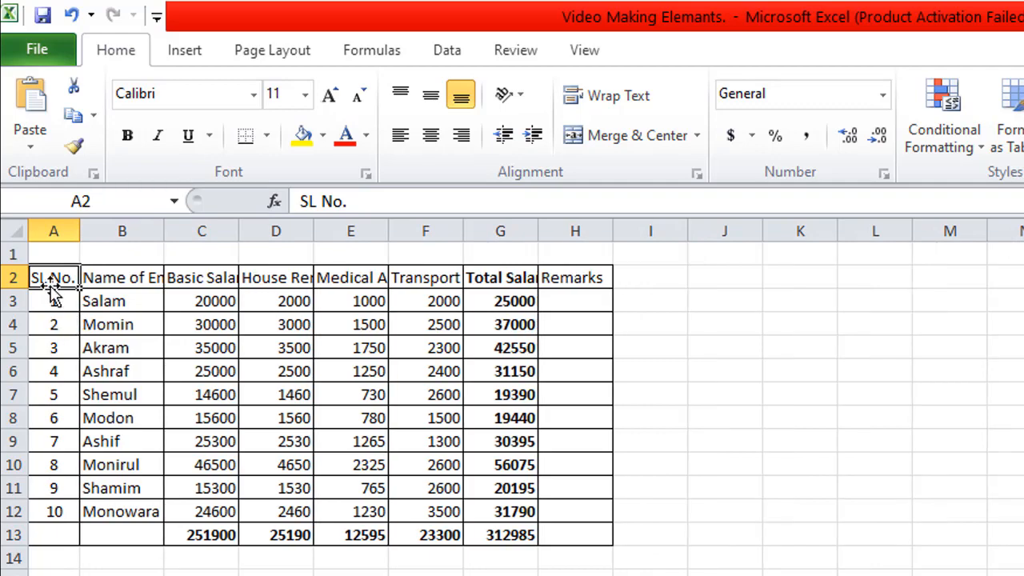
Step: Examine the SL No. column from its header down to serial number 10
click(49, 511)
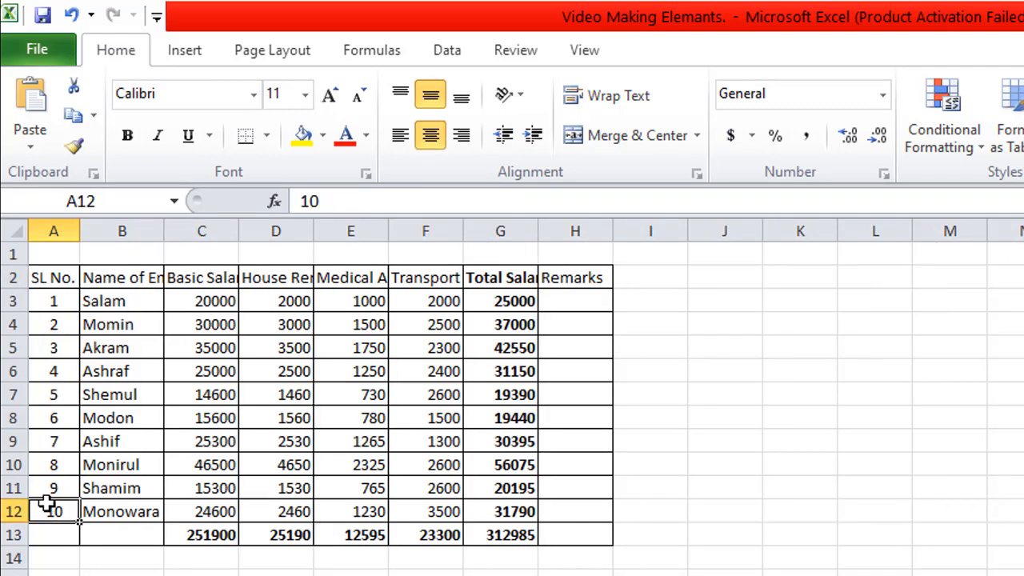
drag(58, 276, 58, 506)
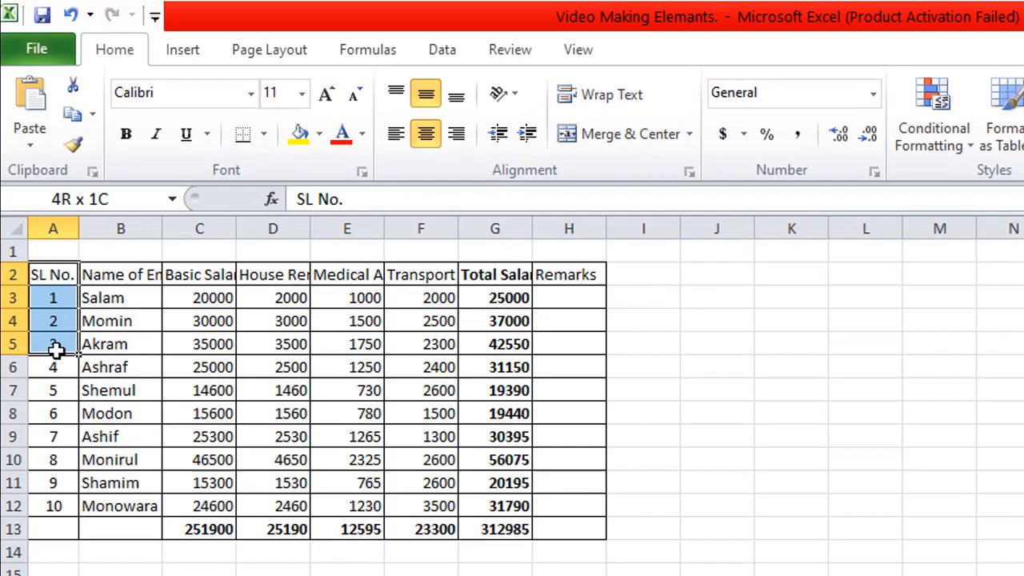
click(56, 506)
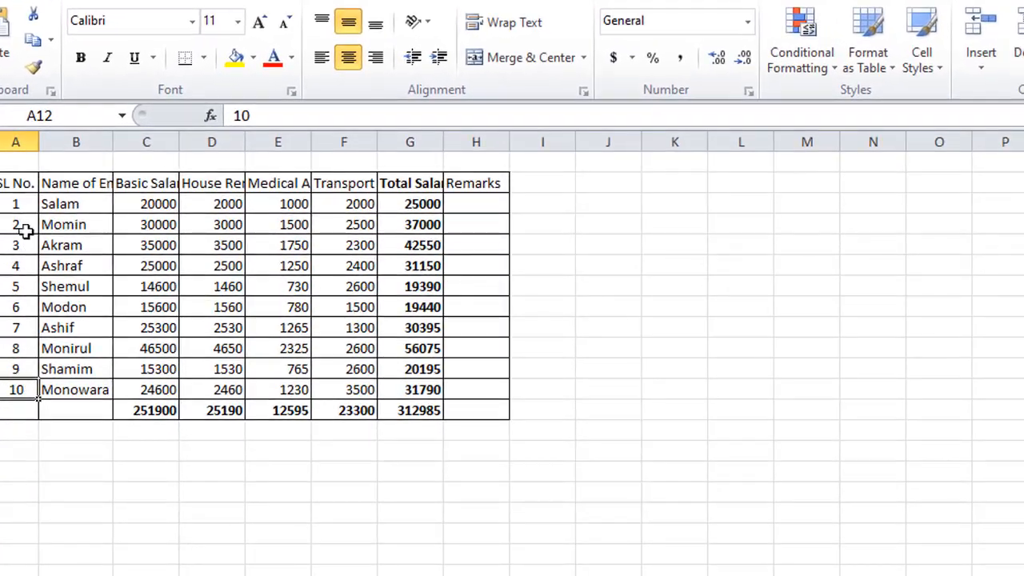
click(17, 206)
drag(0, 206, 0, 389)
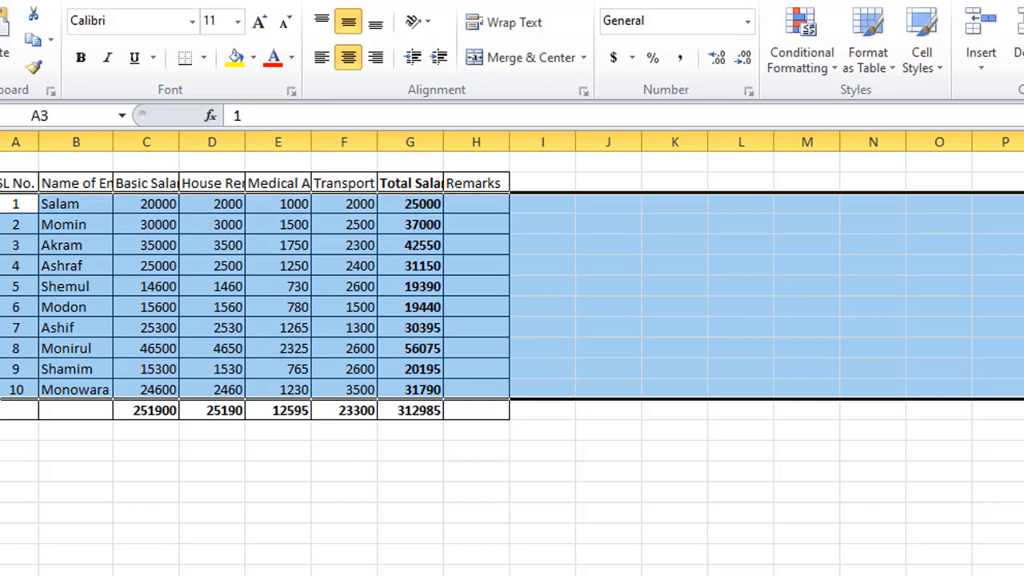
click(17, 200)
Step: AutoFit the width of column B to the Name of Employee header
click(31, 184)
click(66, 183)
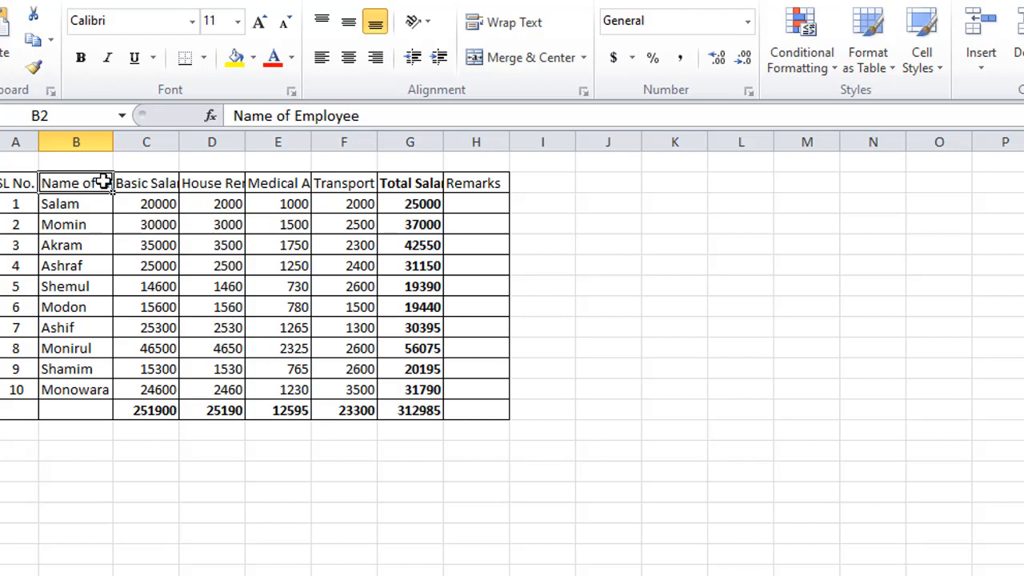
double_click(112, 141)
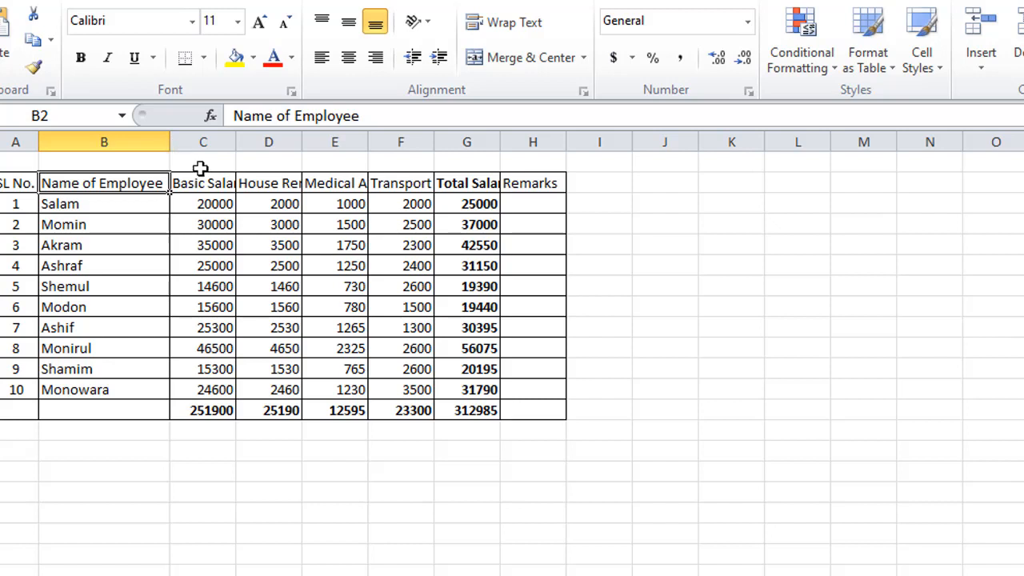
Step: Try to AutoFit the width of column C to the Basic Salary header
click(206, 141)
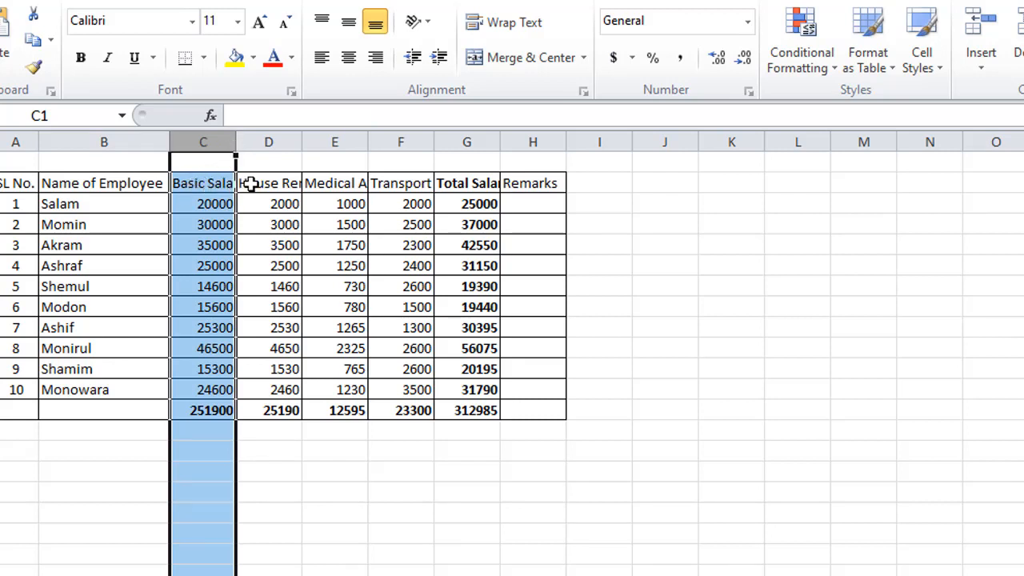
click(199, 189)
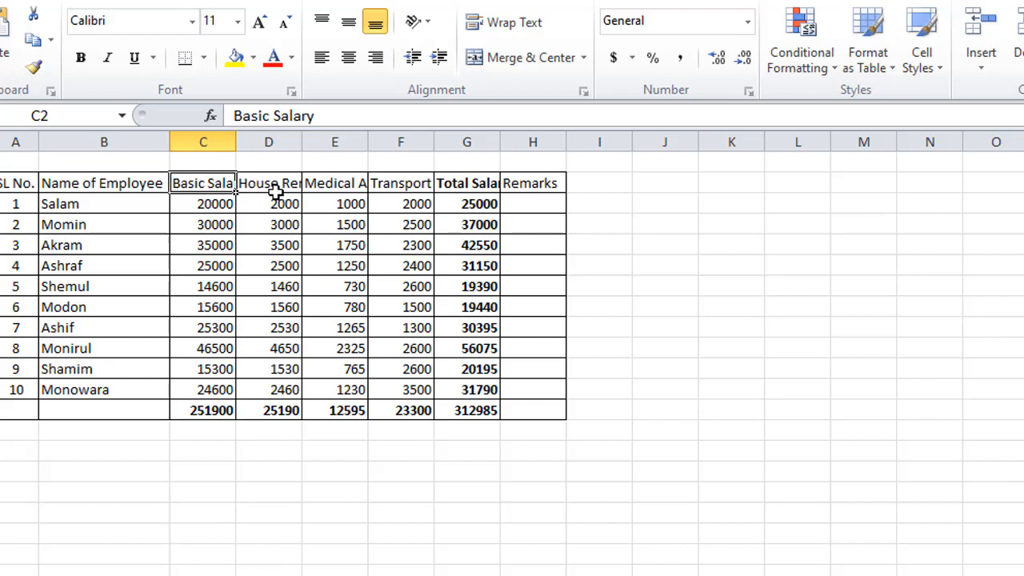
click(222, 216)
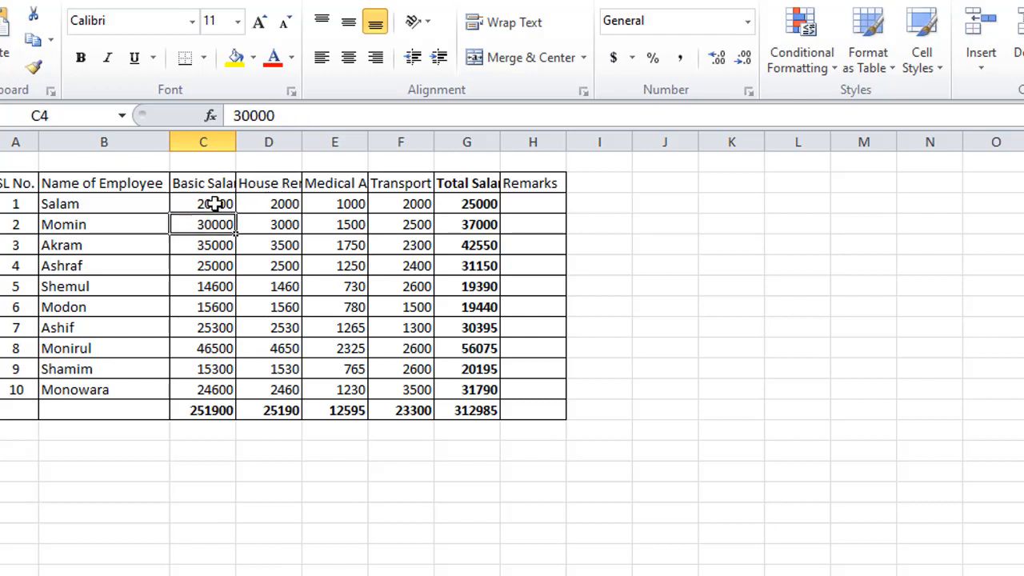
click(218, 205)
click(261, 204)
click(211, 201)
click(222, 185)
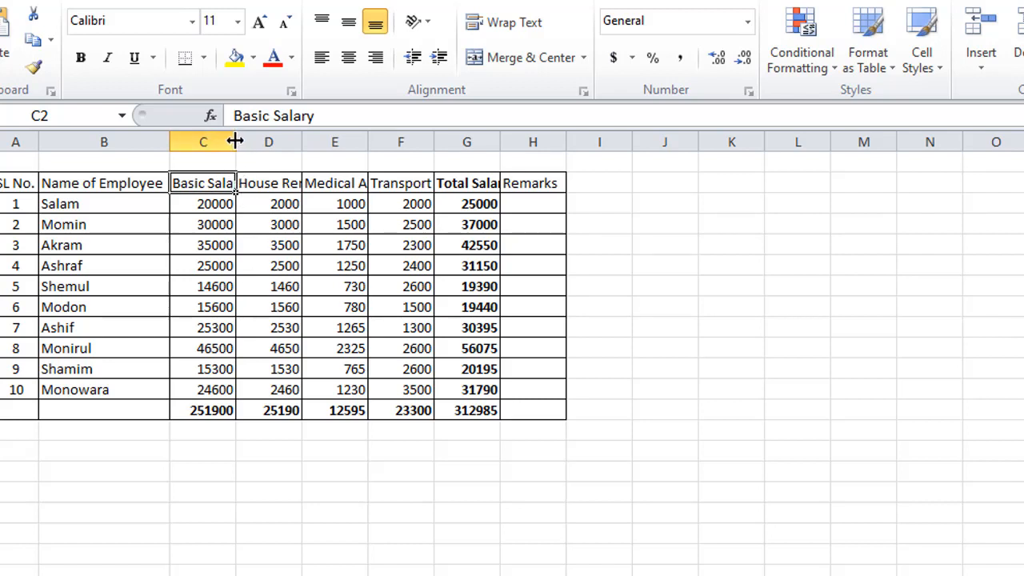
double_click(235, 141)
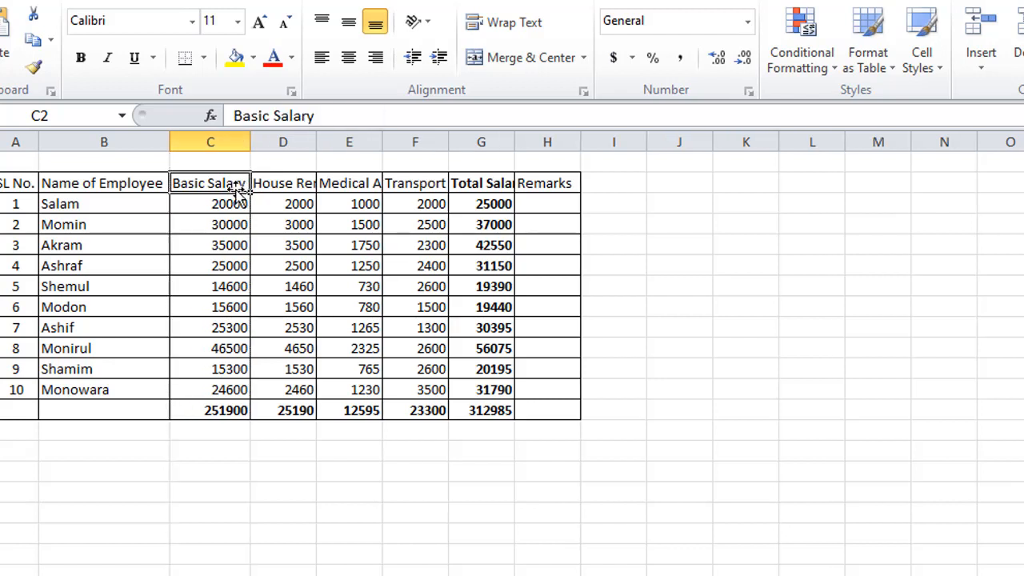
click(270, 183)
click(228, 183)
click(222, 200)
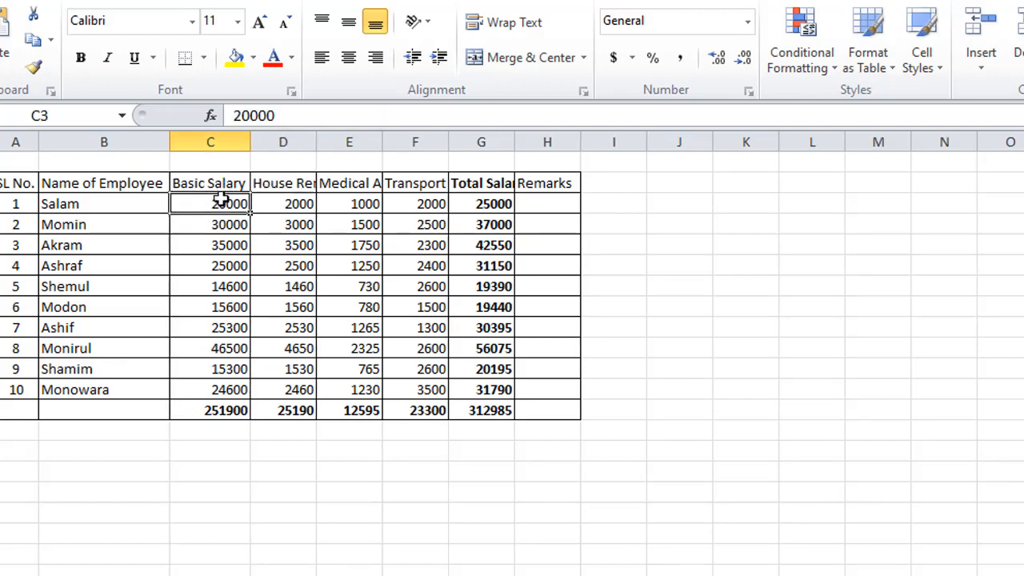
click(220, 183)
click(210, 201)
click(217, 183)
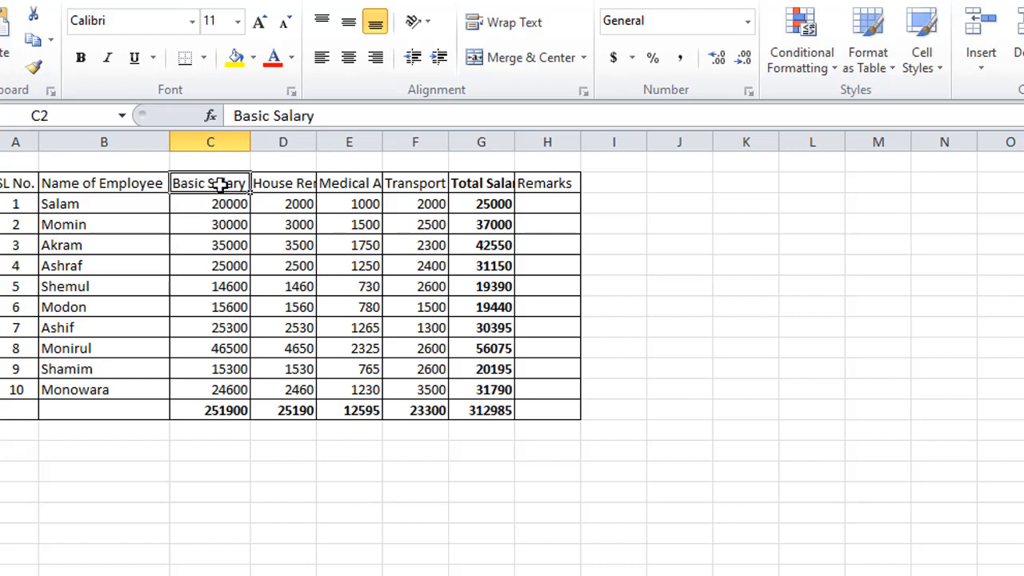
click(222, 221)
click(212, 184)
click(219, 200)
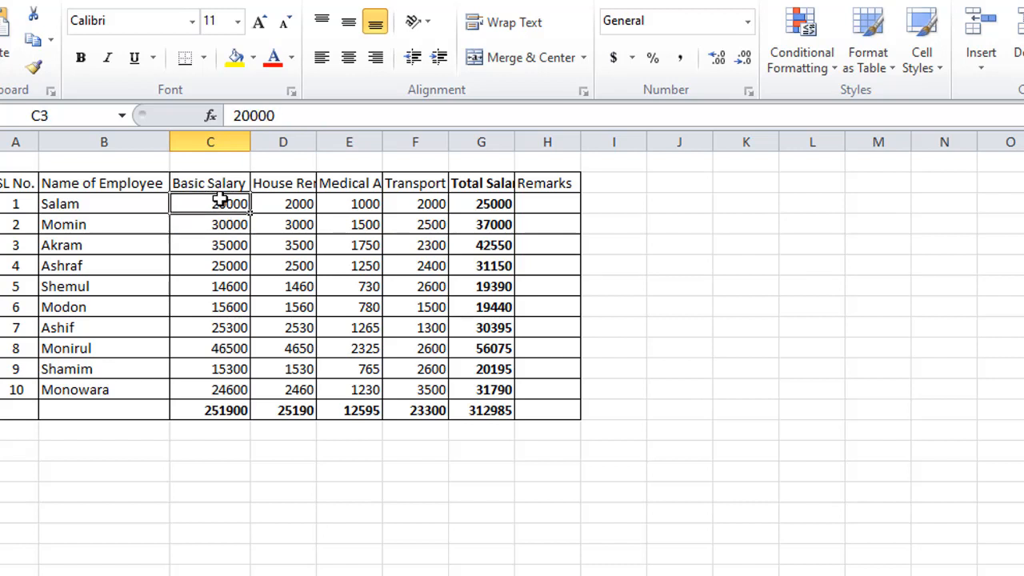
Step: Examine columns B through H and the truncated headers from House Rent to Transport Allowanc
click(146, 141)
drag(147, 141, 552, 140)
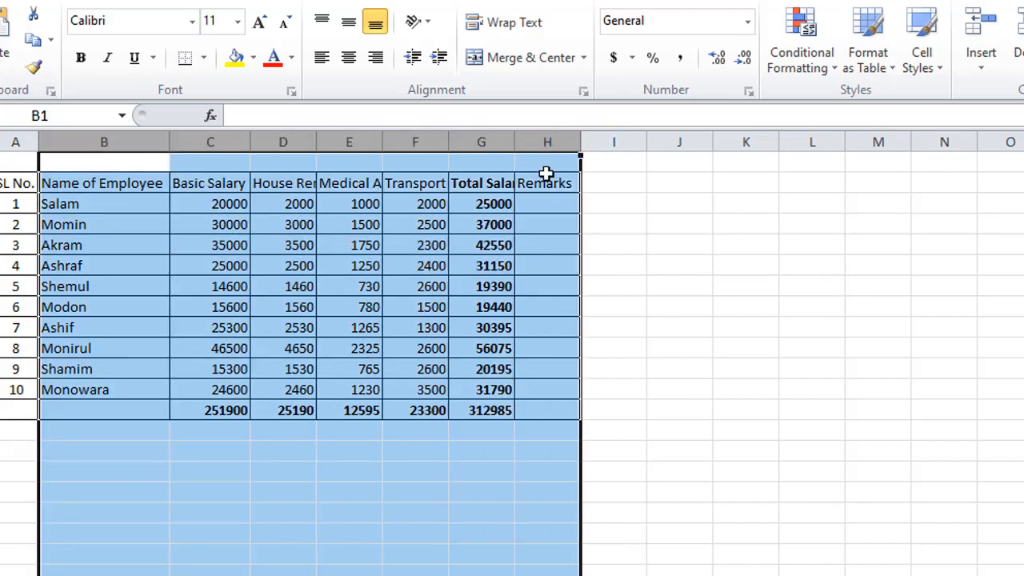
click(552, 183)
click(425, 185)
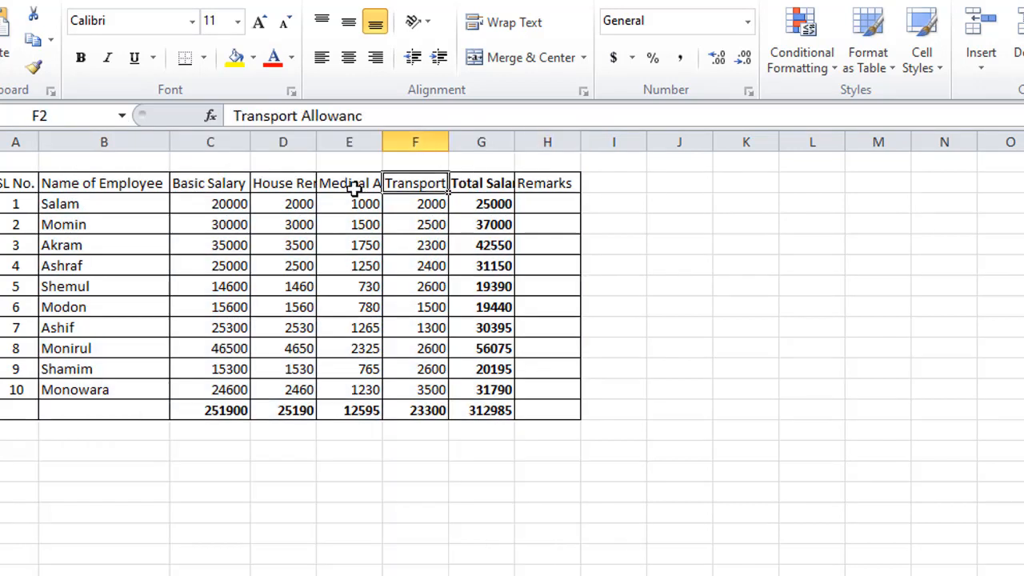
click(356, 187)
click(278, 184)
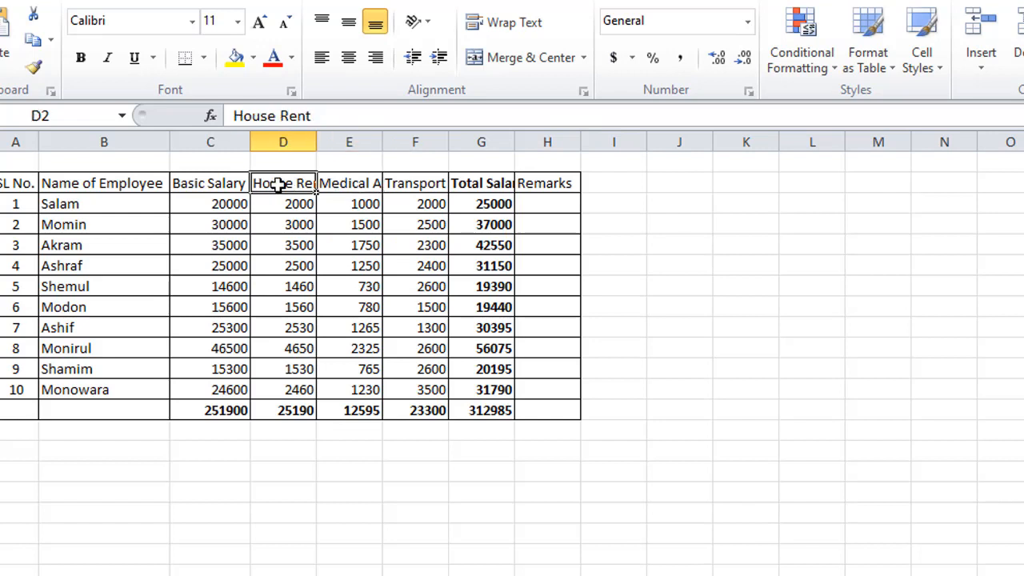
click(337, 184)
click(300, 187)
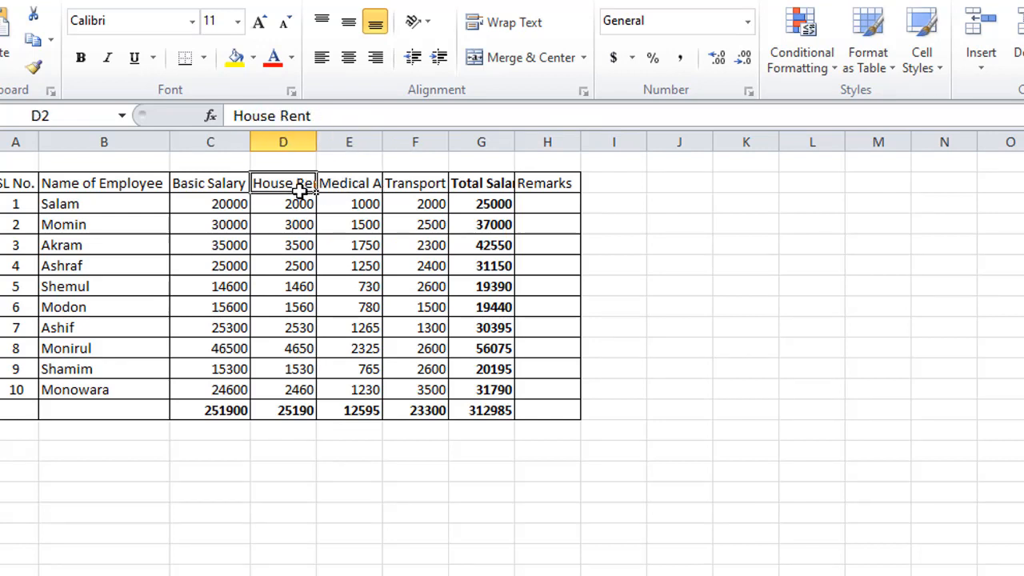
Step: Undo the last width change of the Basic Salary column
click(342, 189)
click(304, 185)
click(337, 181)
click(299, 182)
key(ctrl+z)
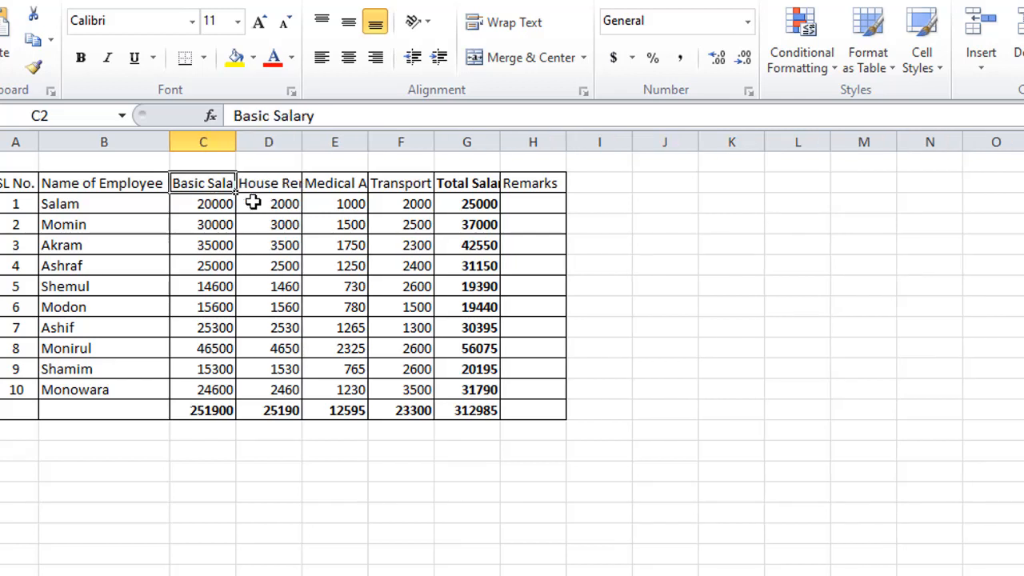
Step: Undo the last width change of the Name of Employee column
key(ctrl+z)
click(141, 207)
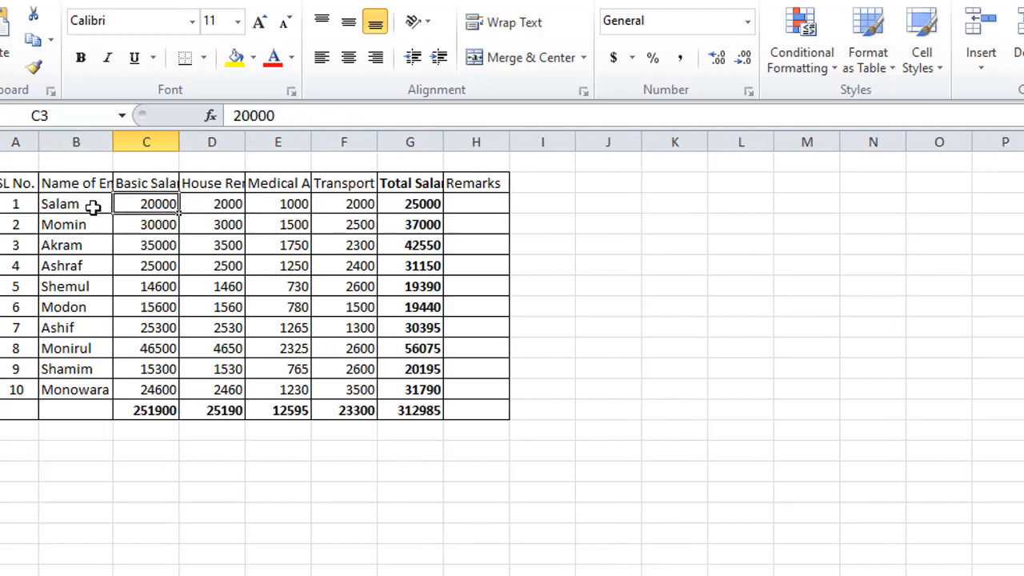
Step: Examine the header row from Name of Employee to Total Salary for text that is cut off
click(91, 206)
drag(67, 184, 426, 183)
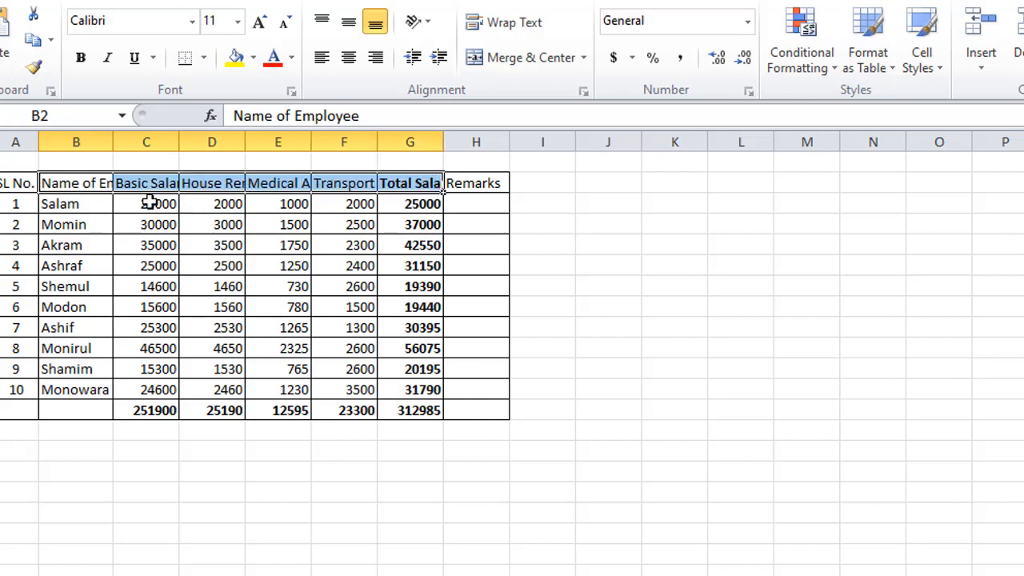
click(96, 181)
click(139, 182)
click(96, 182)
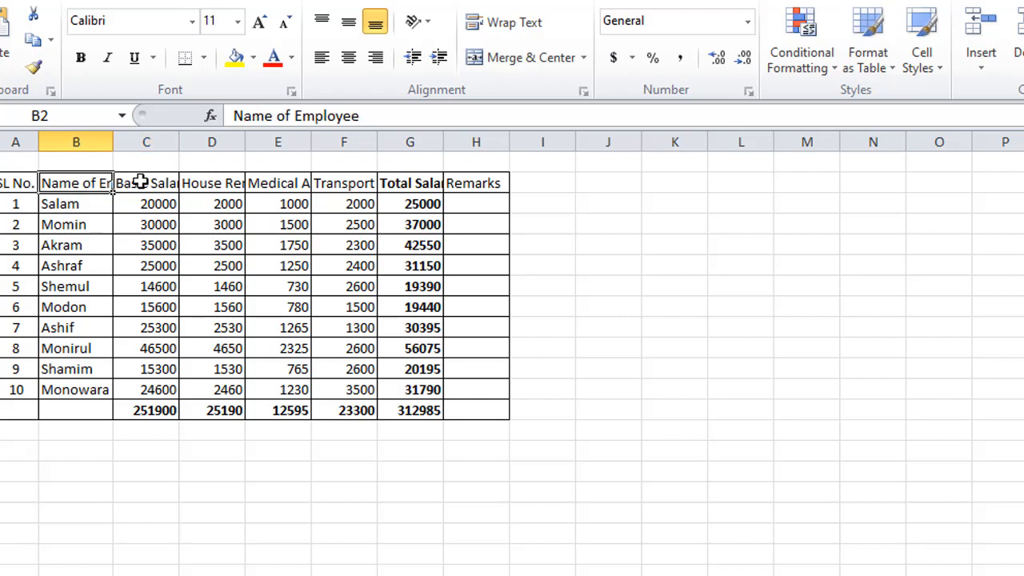
click(141, 181)
click(84, 180)
click(77, 137)
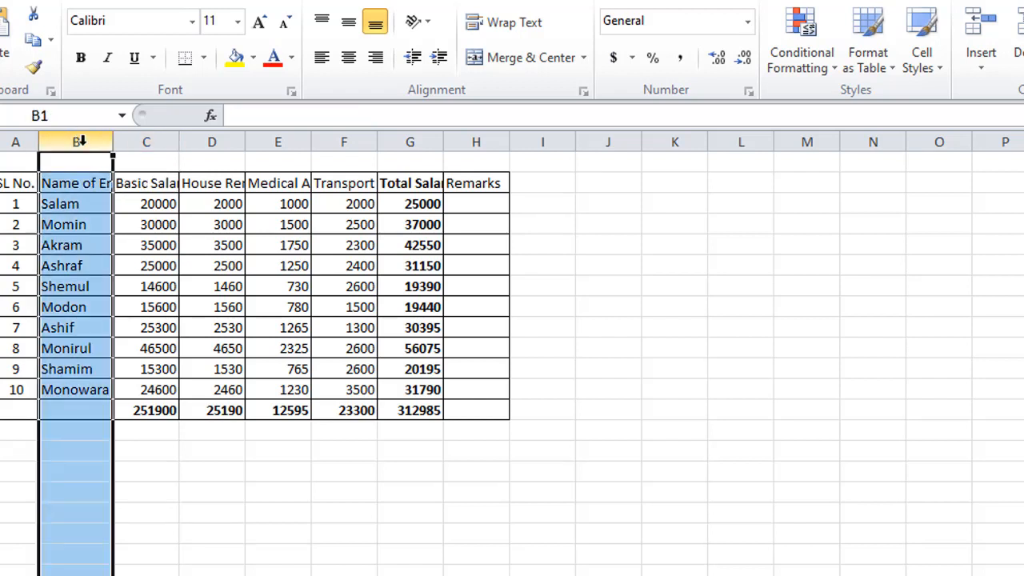
click(84, 186)
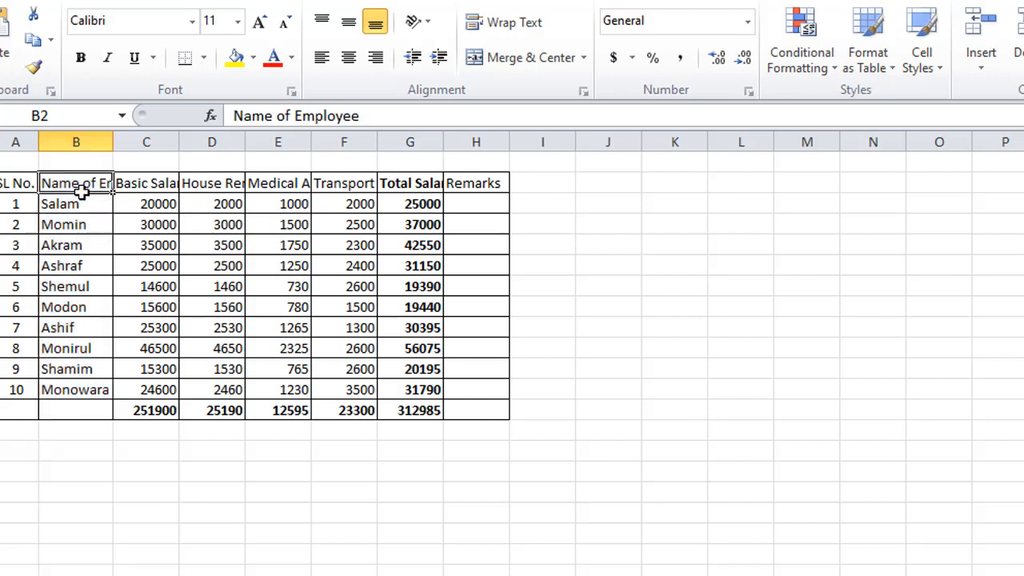
Step: AutoFit columns B through H together, from Name of Employee to Remarks
click(88, 139)
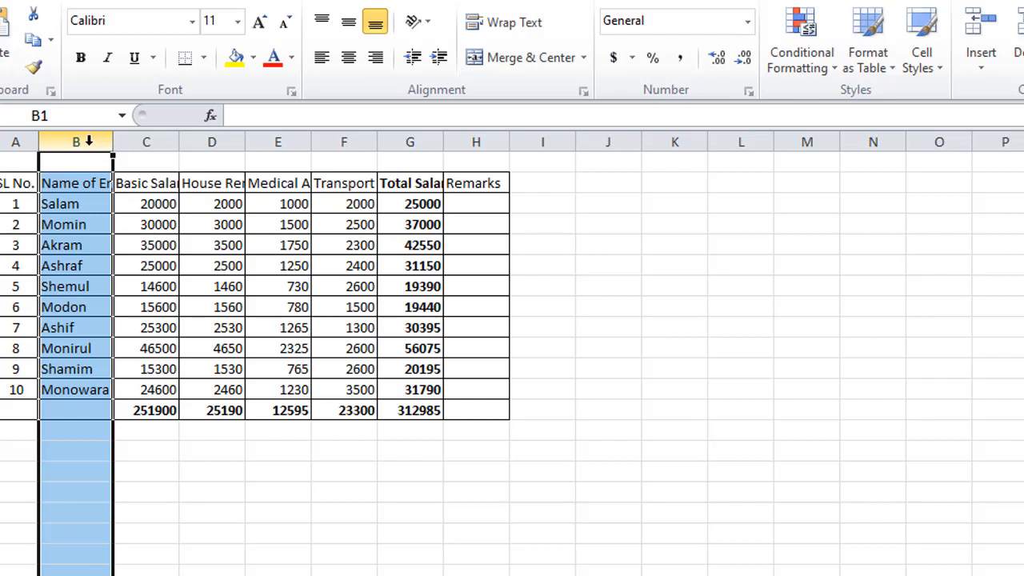
click(89, 142)
drag(113, 141, 463, 142)
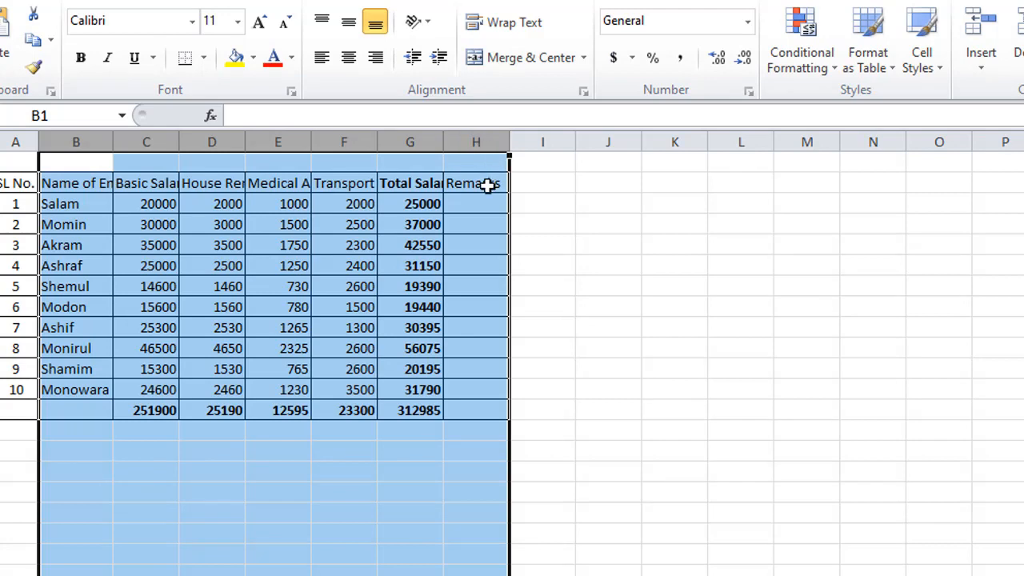
click(92, 138)
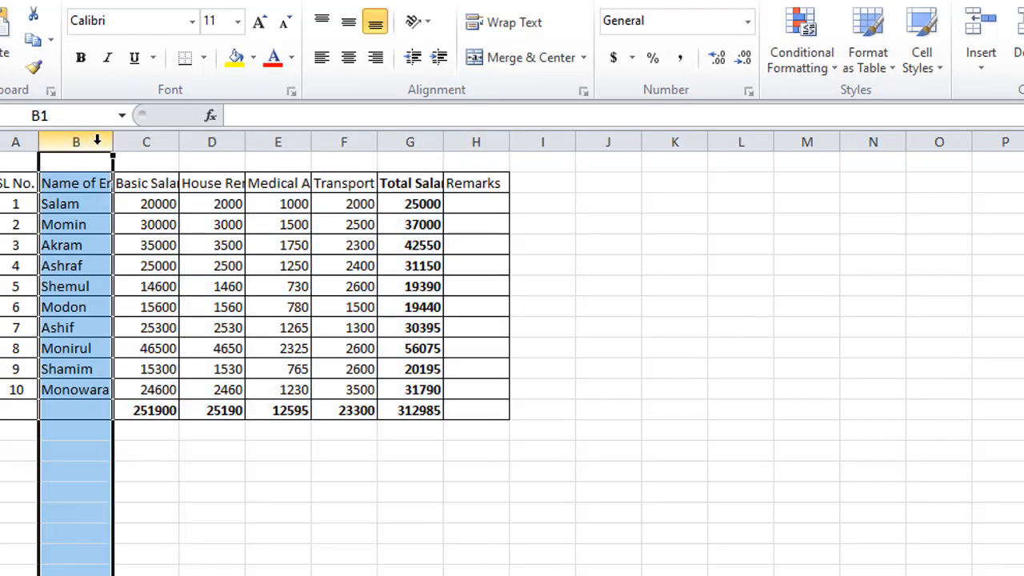
click(149, 137)
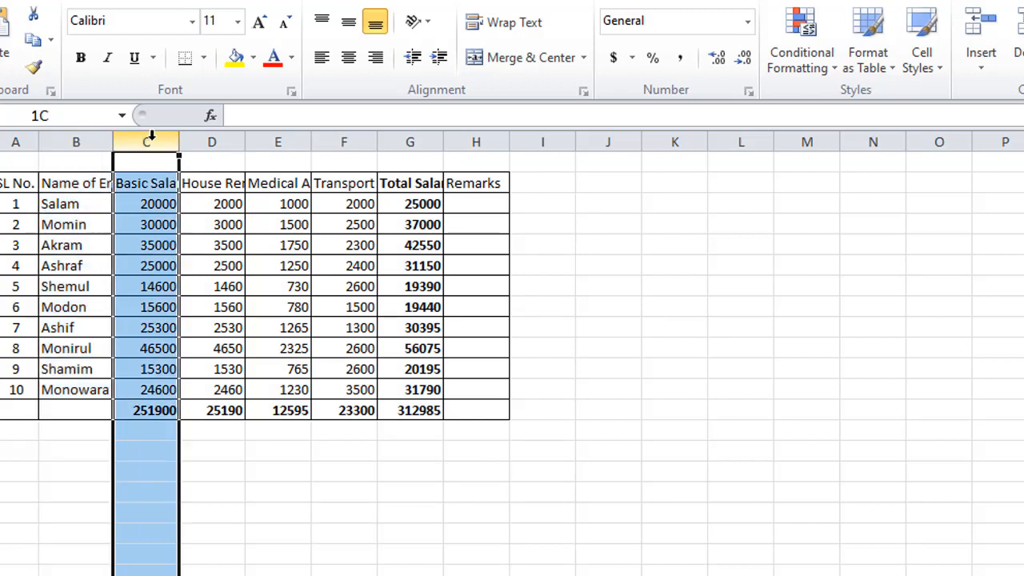
click(92, 138)
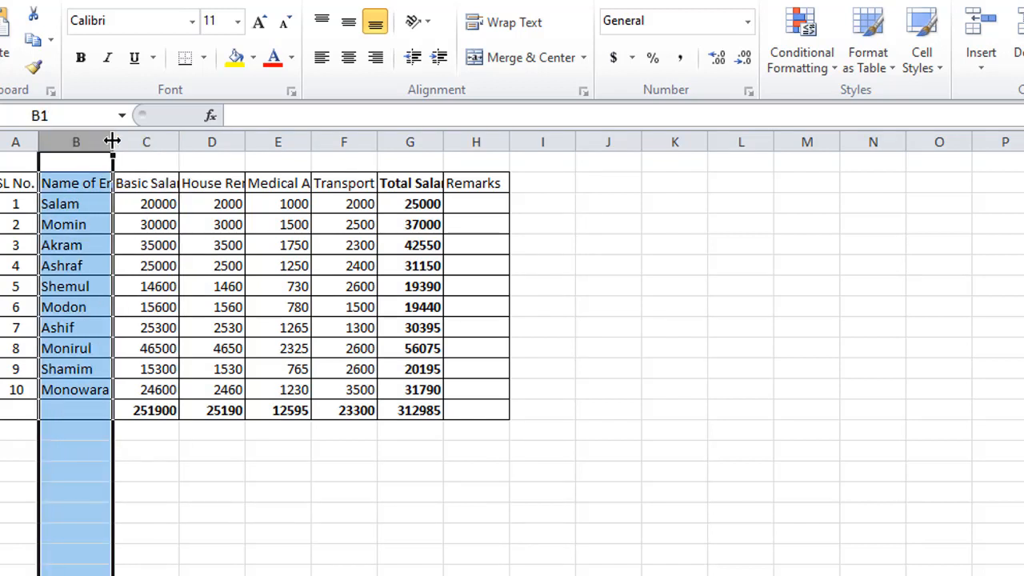
click(126, 139)
click(103, 139)
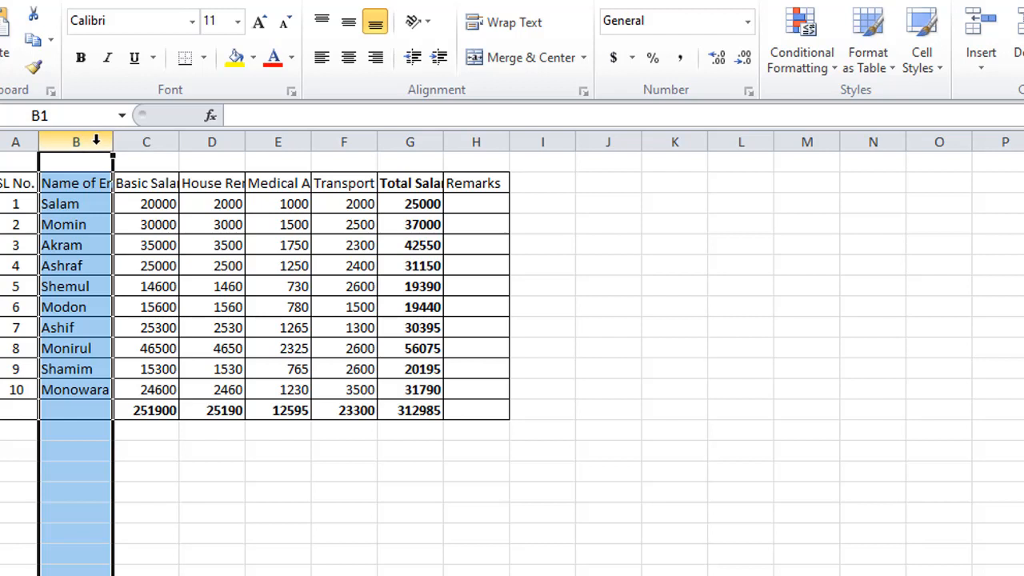
drag(96, 140, 473, 141)
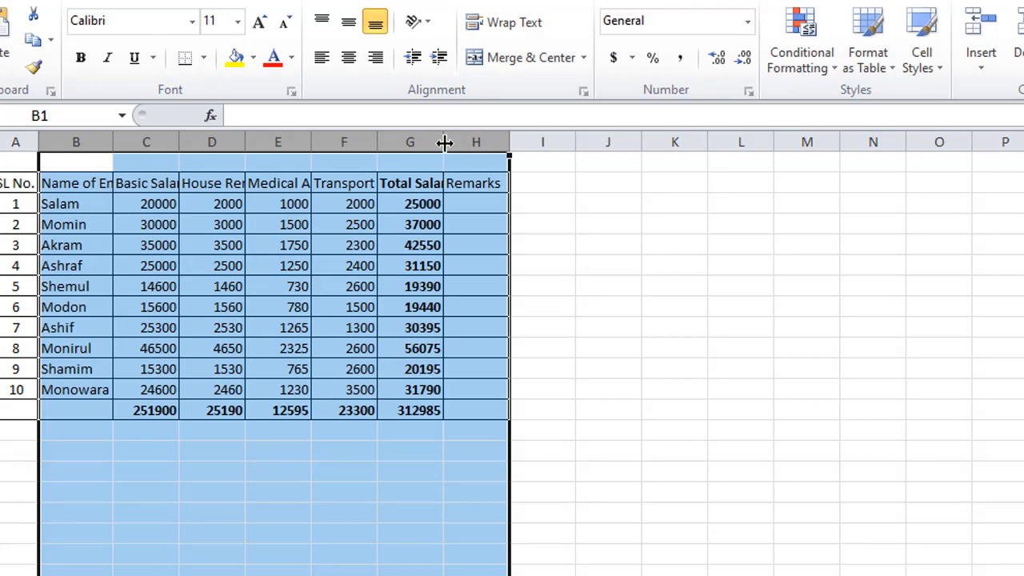
double_click(444, 142)
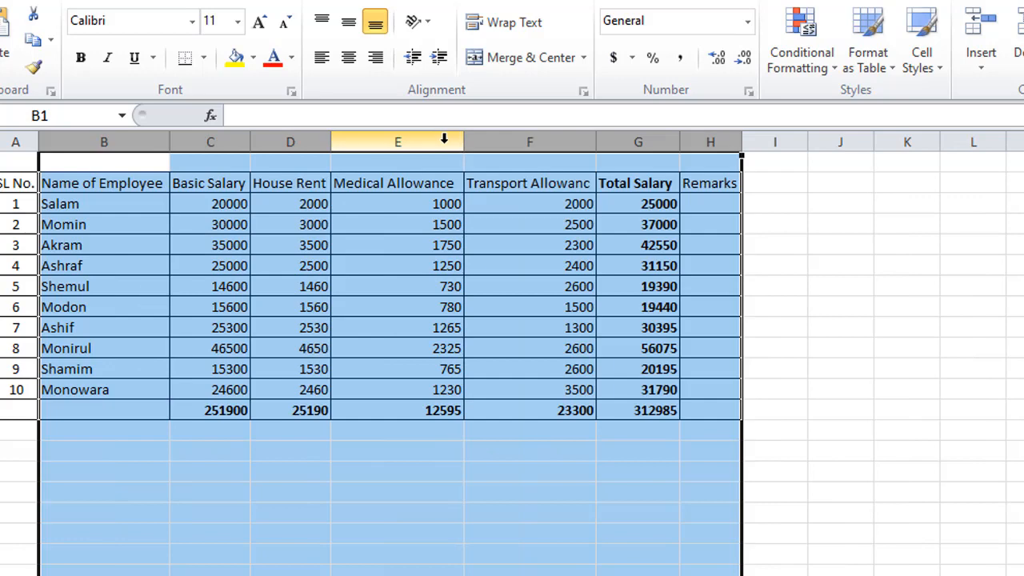
Step: Examine the headers from SL No. to Remarks and the values in columns C through G for fit and alignment
click(110, 183)
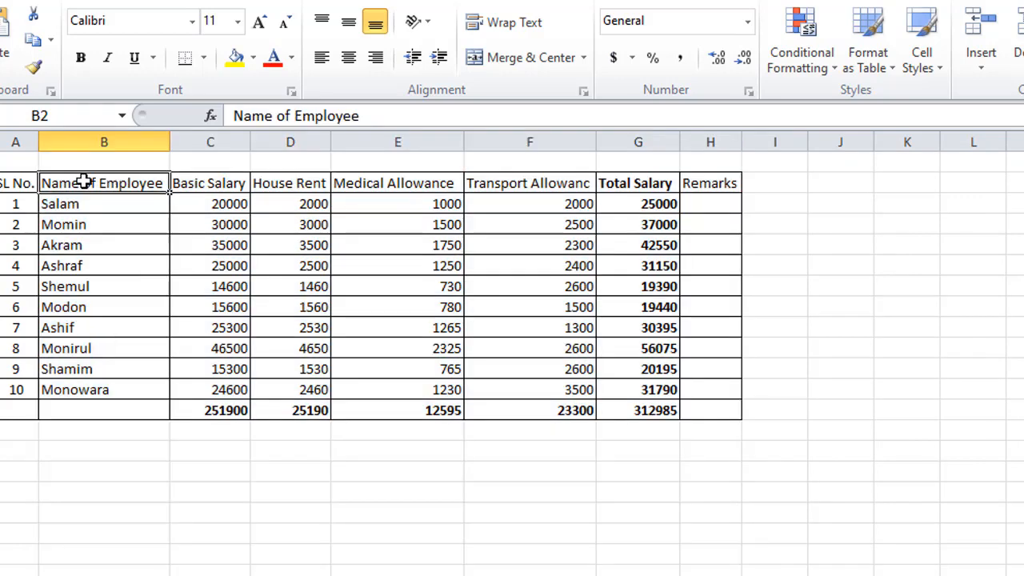
drag(18, 184, 722, 184)
click(84, 182)
click(722, 183)
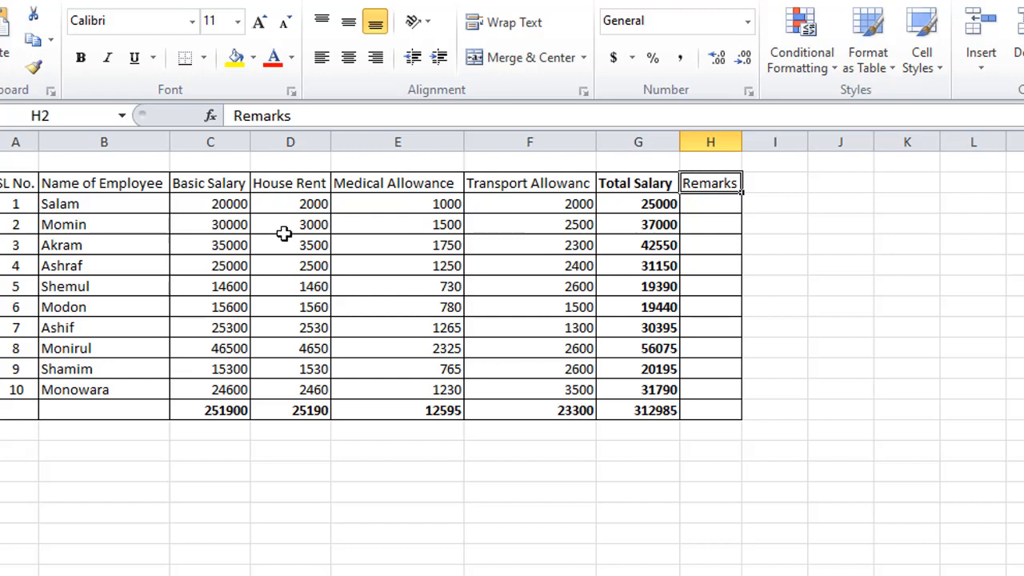
click(18, 204)
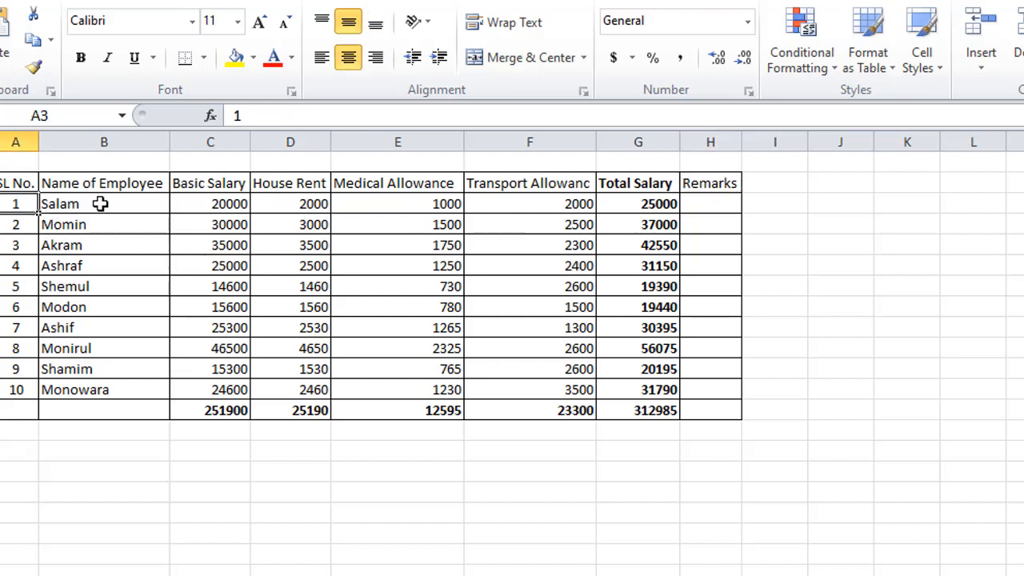
key(Right)
drag(201, 209, 221, 389)
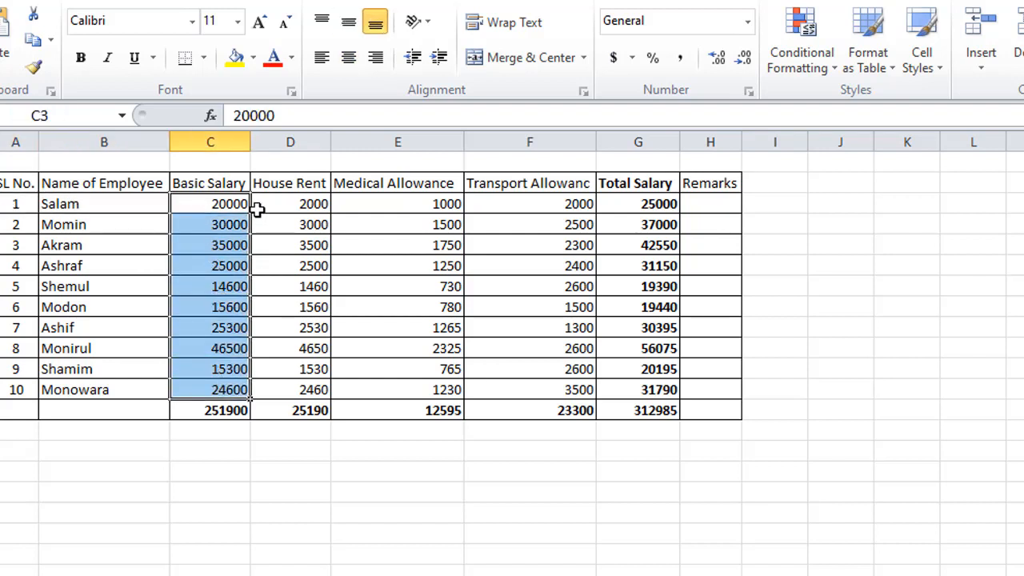
click(210, 206)
drag(211, 203, 656, 388)
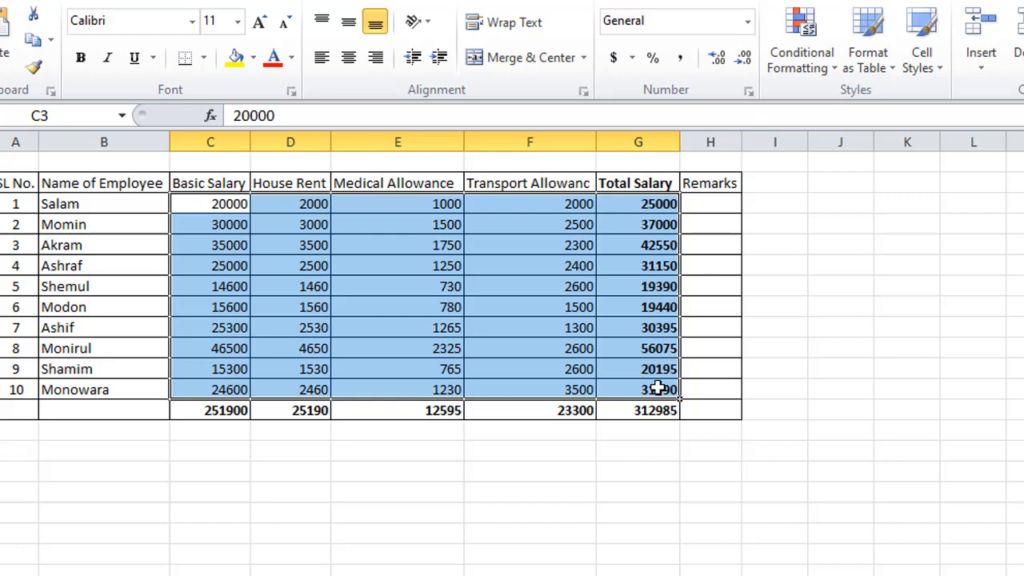
click(201, 205)
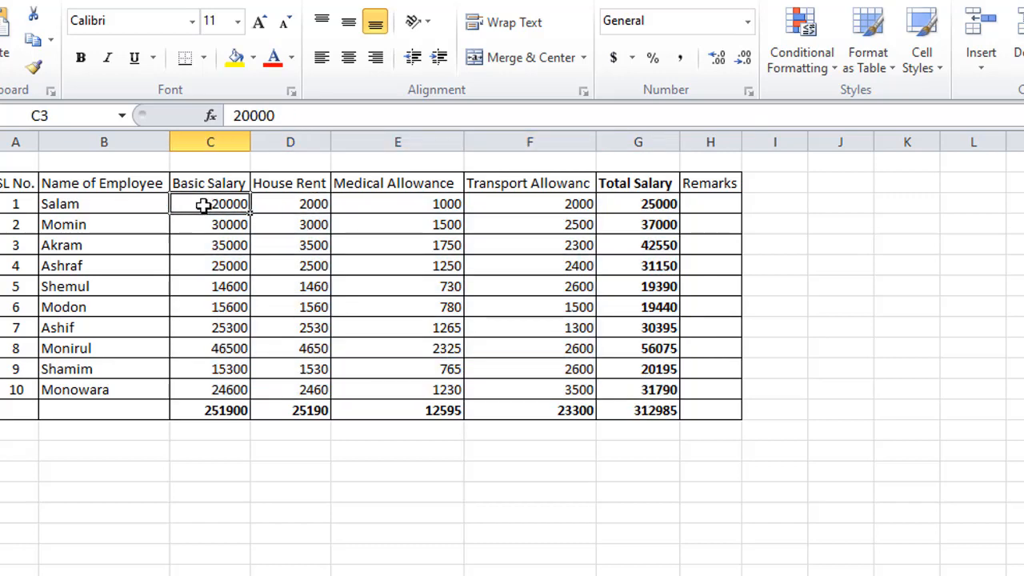
click(200, 189)
click(187, 208)
drag(191, 205, 216, 387)
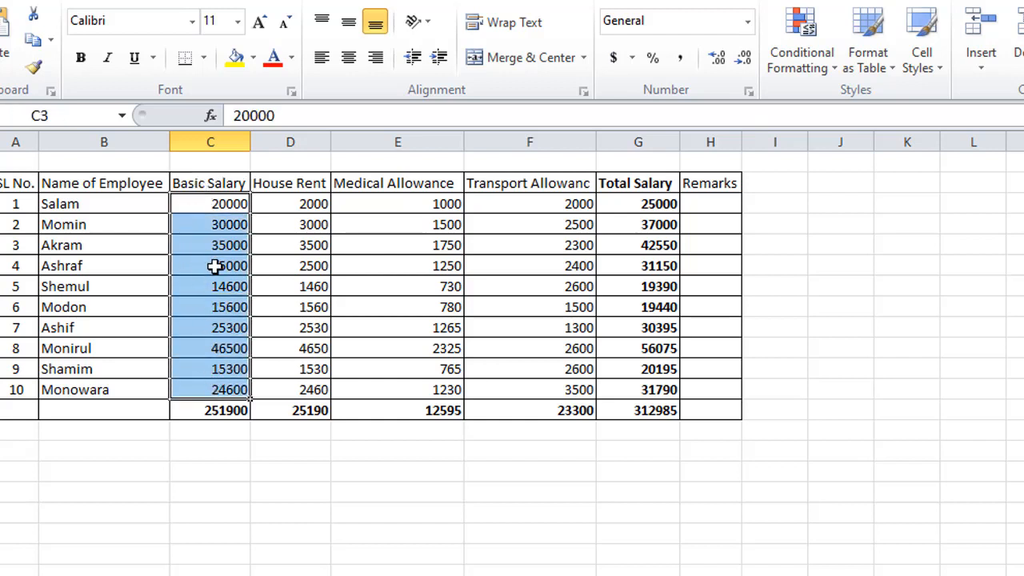
drag(215, 204, 490, 390)
click(212, 203)
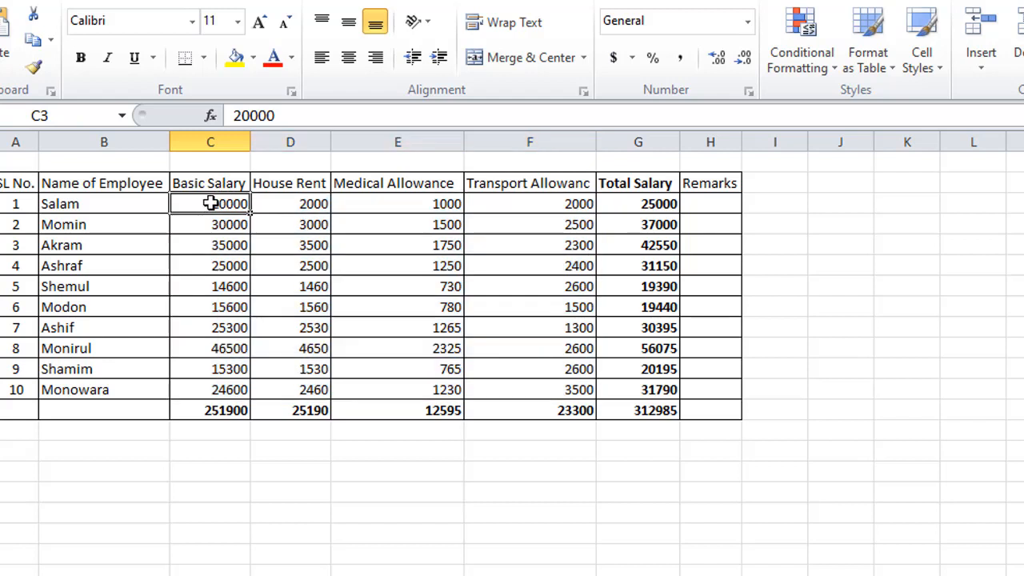
Step: Center the amounts and totals horizontally in C3:G13, from Basic Salary to Total Salary
drag(212, 203, 635, 402)
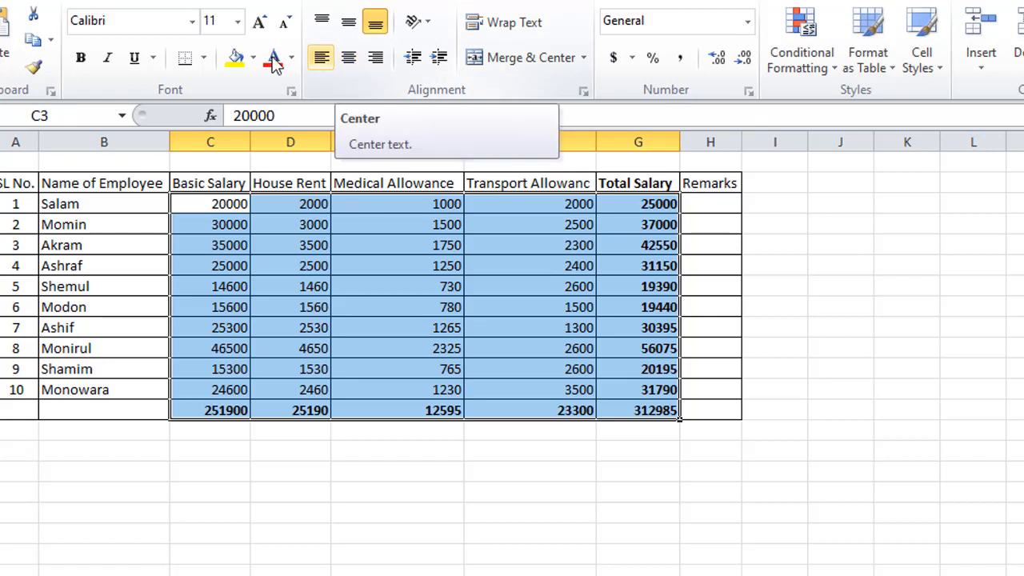
click(349, 59)
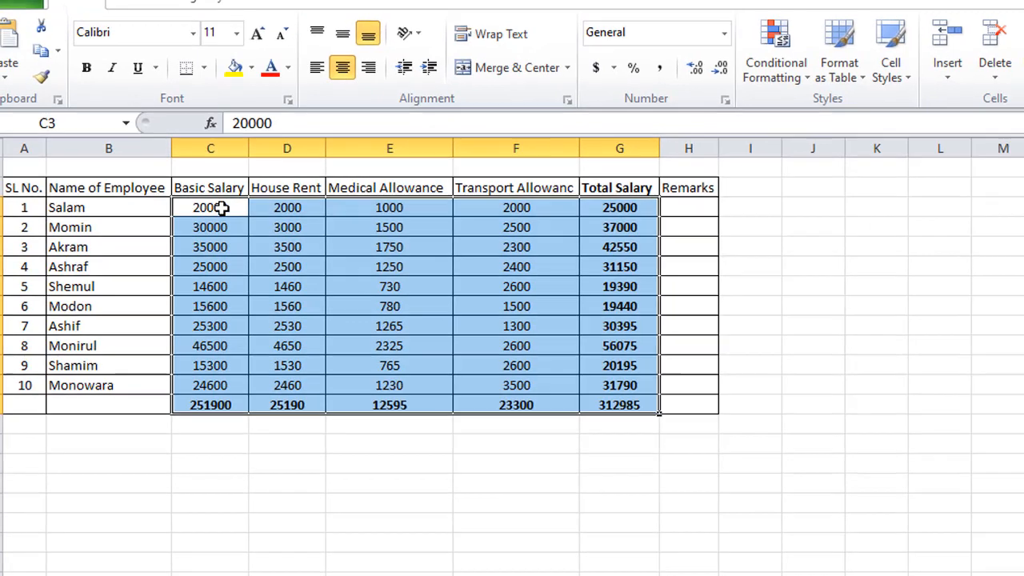
click(218, 203)
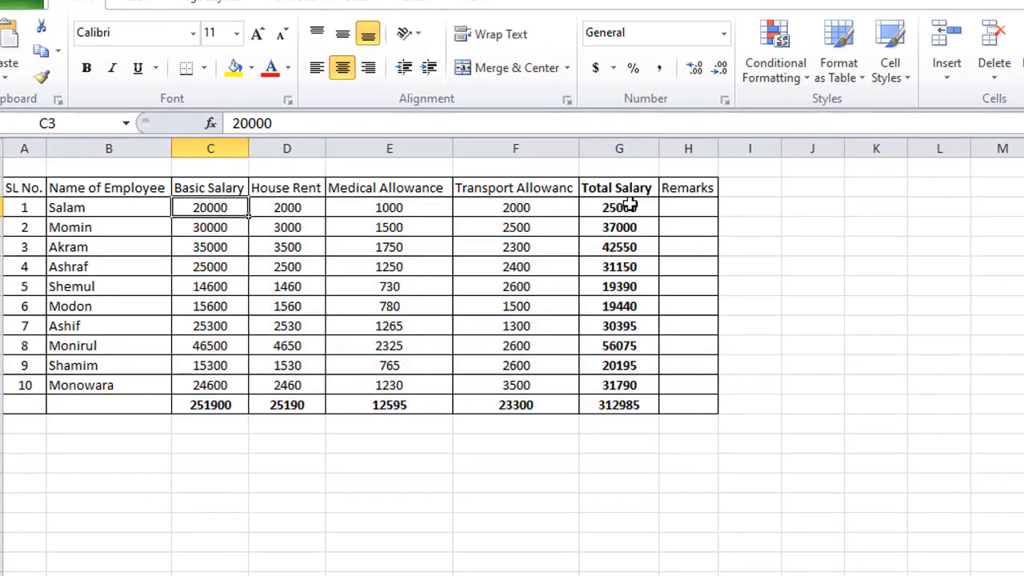
drag(631, 205, 631, 396)
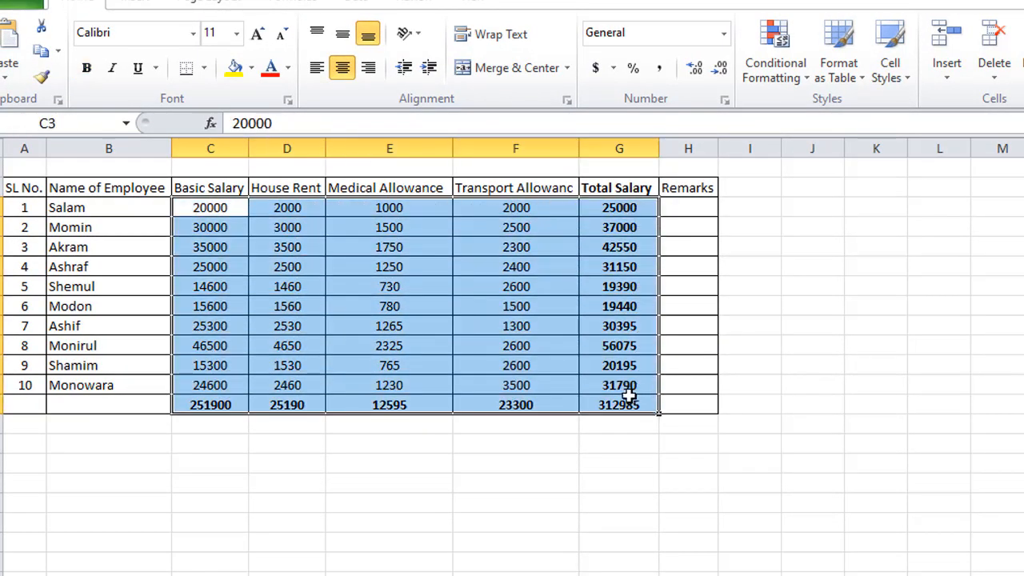
click(630, 399)
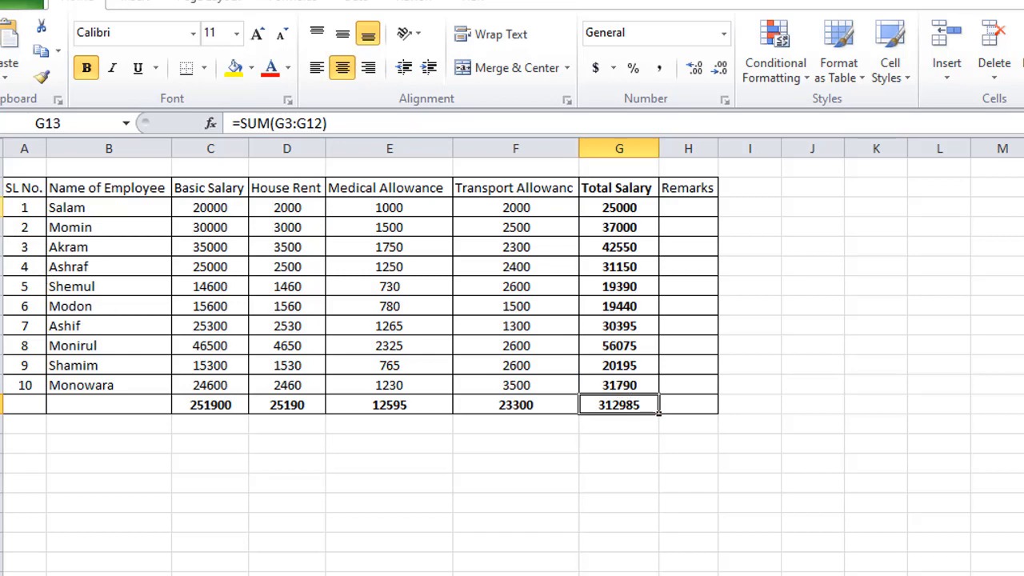
Step: Increase the height of rows 3 to 13 together to about double, covering all employees and the totals row
drag(3, 207, 5, 409)
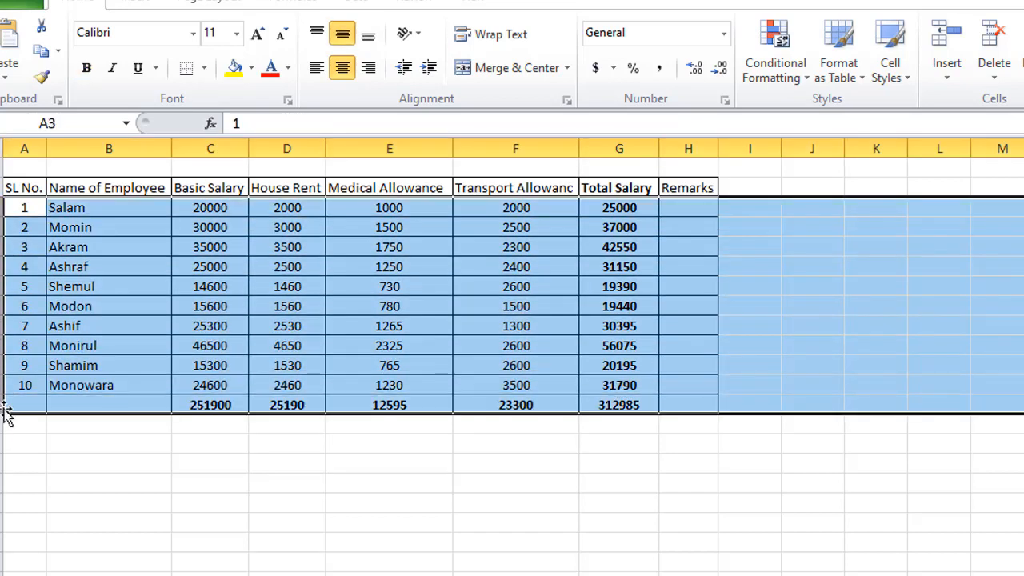
click(108, 209)
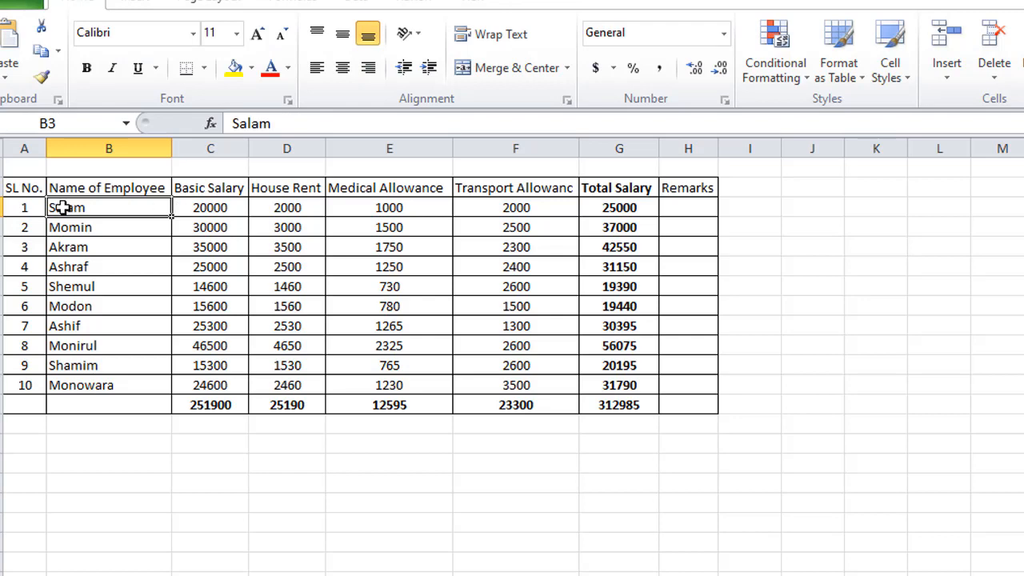
drag(3, 207, 5, 440)
scroll(520, 425, down, 2)
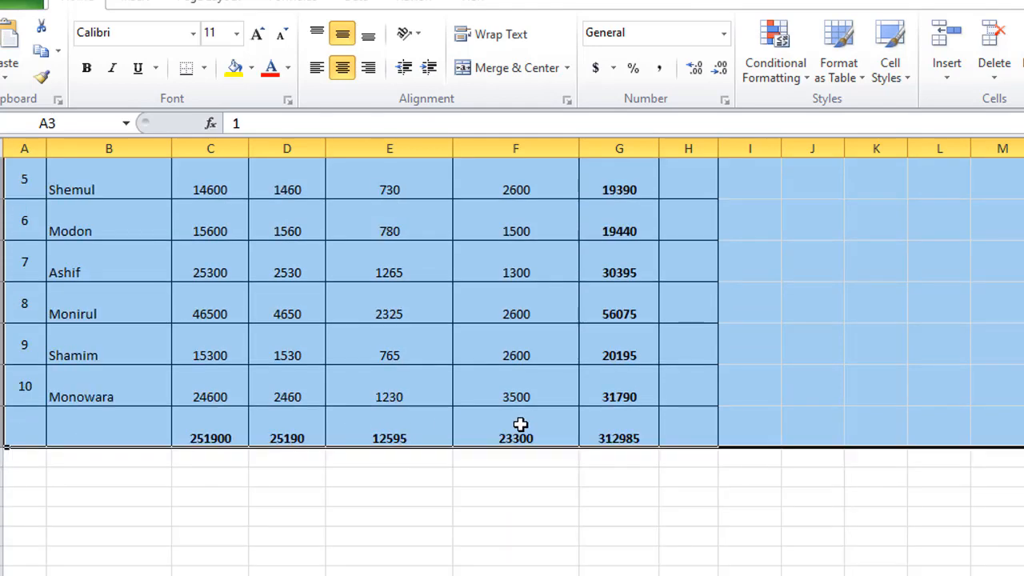
scroll(521, 425, up, 2)
scroll(518, 425, down, 1)
scroll(517, 425, up, 1)
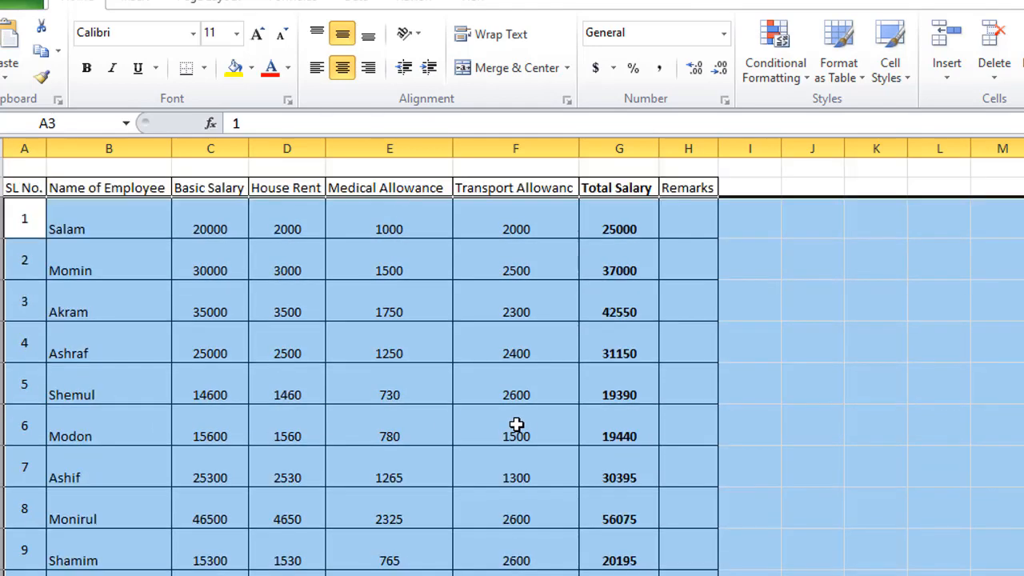
Step: Examine the vertical alignment of the employee names in column B compared with the serial numbers
click(98, 218)
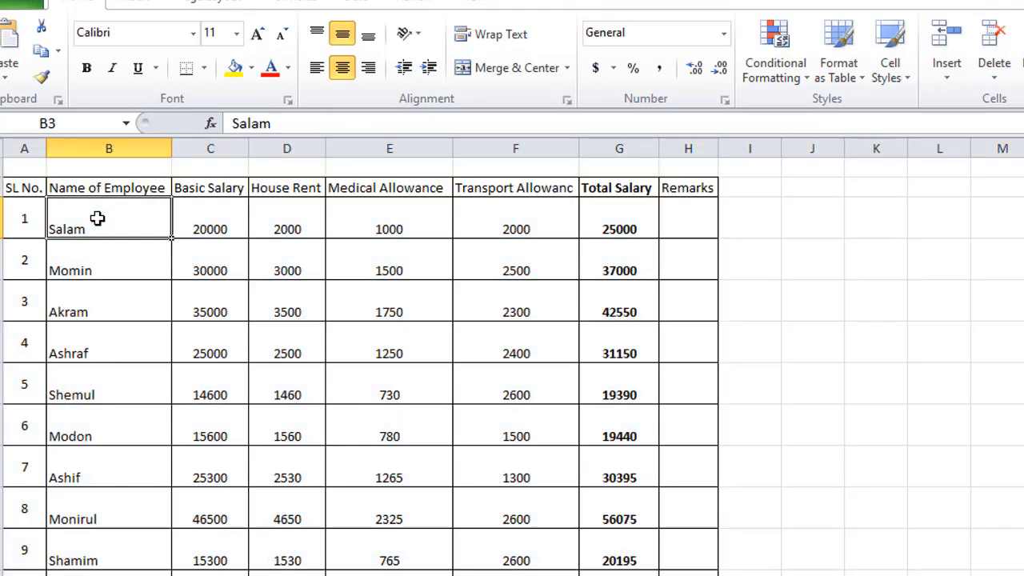
click(42, 228)
click(73, 226)
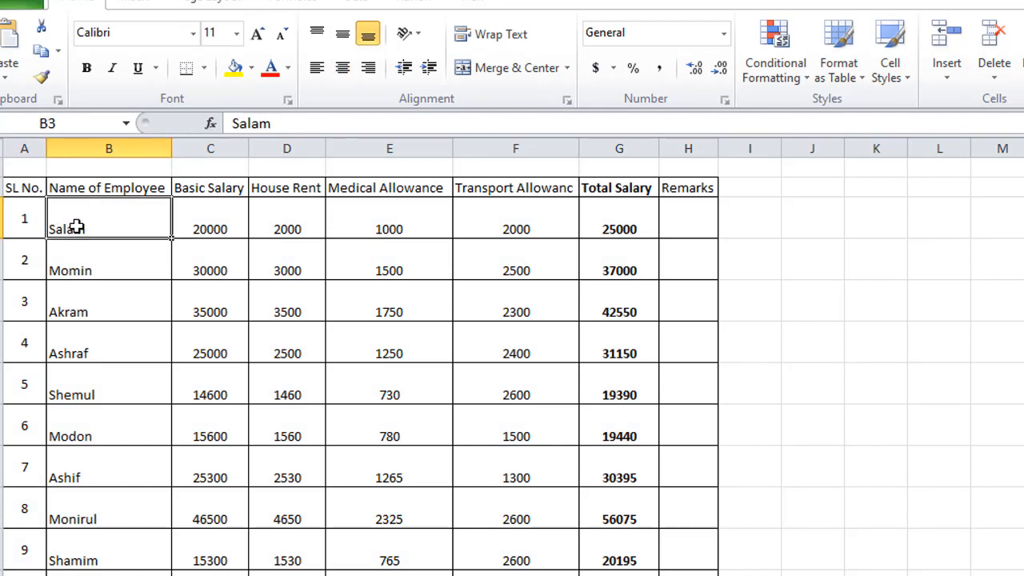
click(133, 253)
click(121, 218)
drag(119, 217, 127, 561)
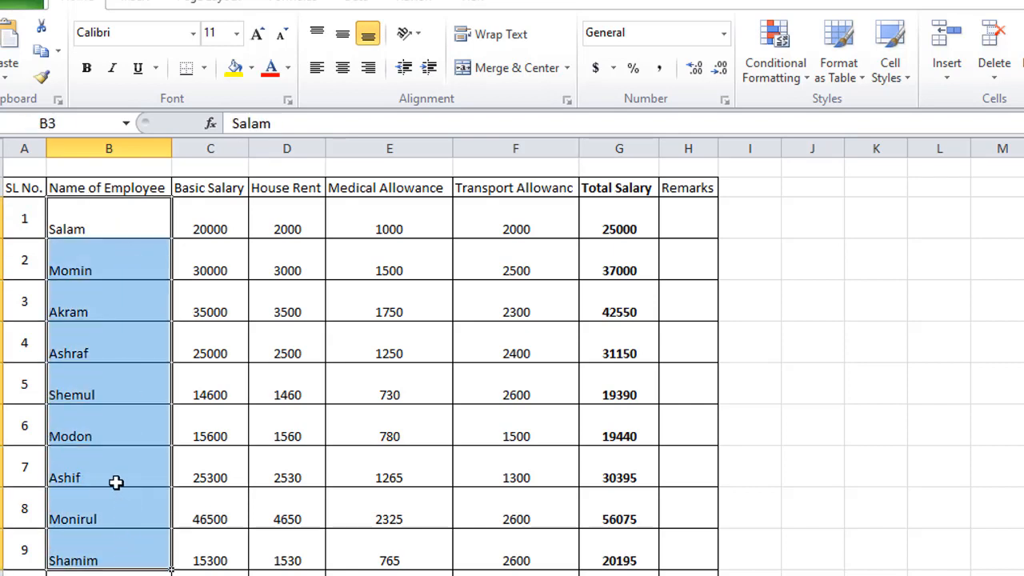
click(112, 474)
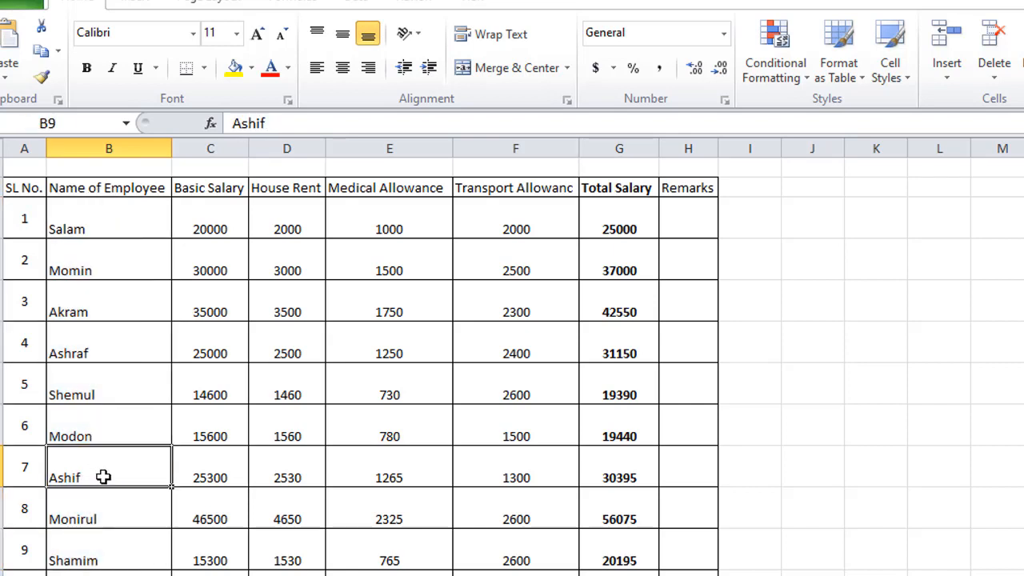
click(98, 230)
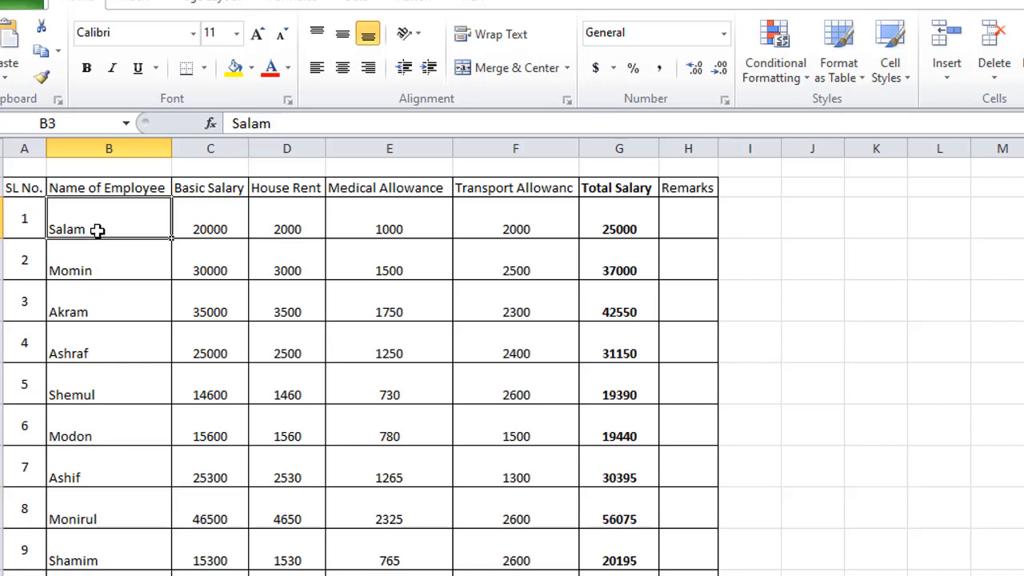
Step: Middle-align the amounts and totals vertically in C3:G13, from Basic Salary to Total Salary
drag(144, 219, 100, 216)
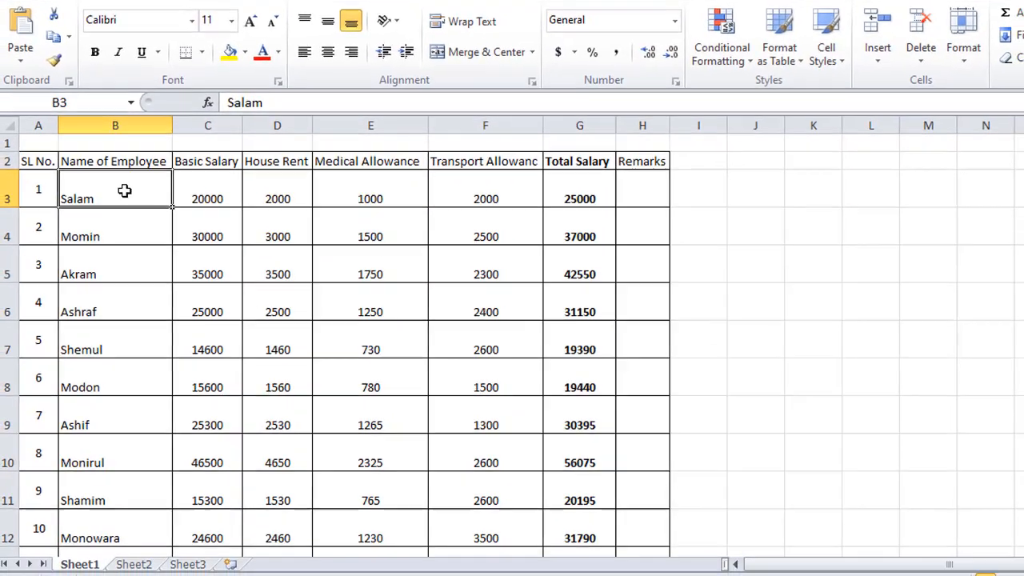
drag(199, 187, 578, 497)
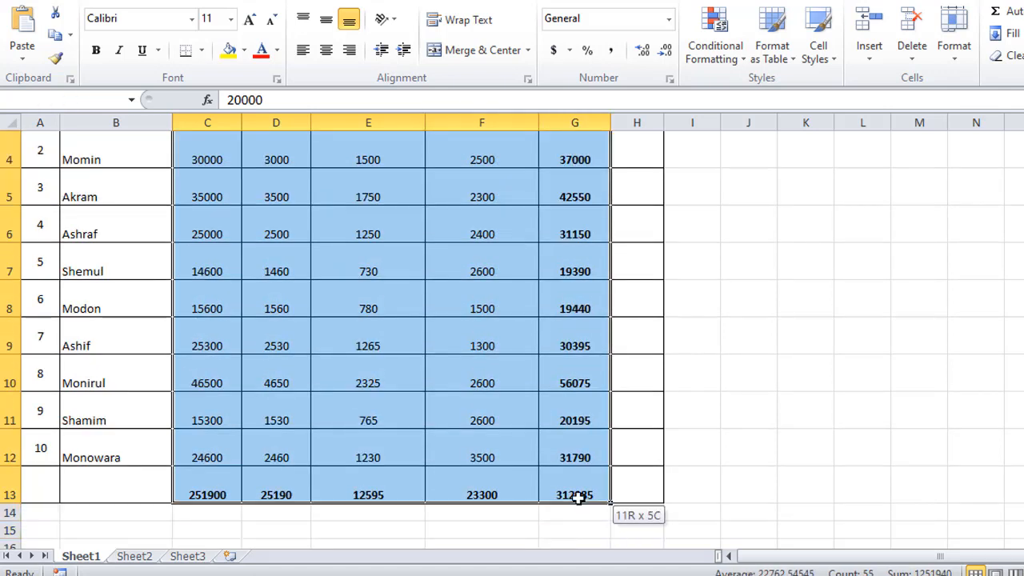
click(530, 476)
scroll(307, 304, up, 1)
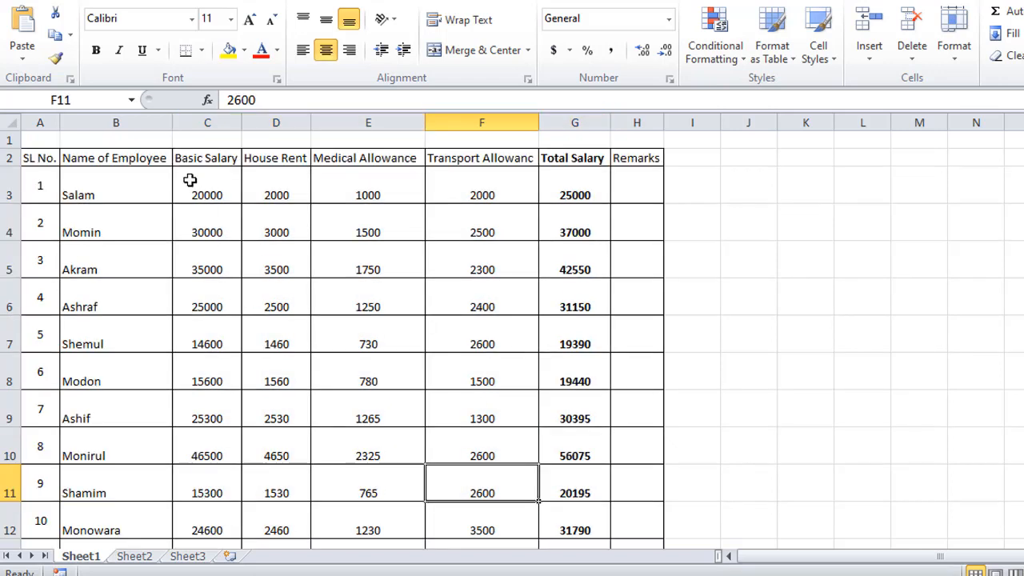
drag(196, 174, 571, 484)
scroll(388, 339, up, 1)
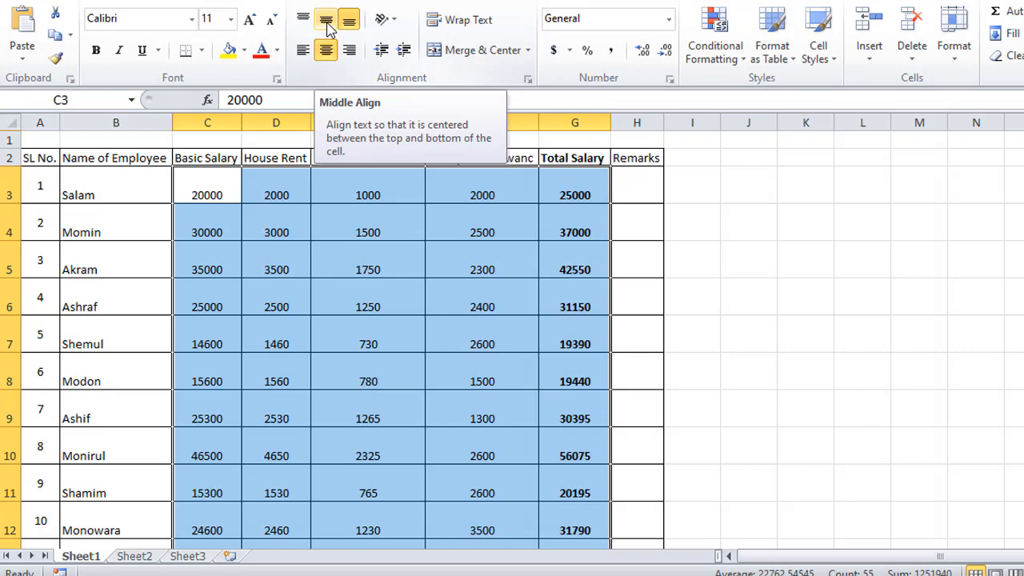
click(327, 29)
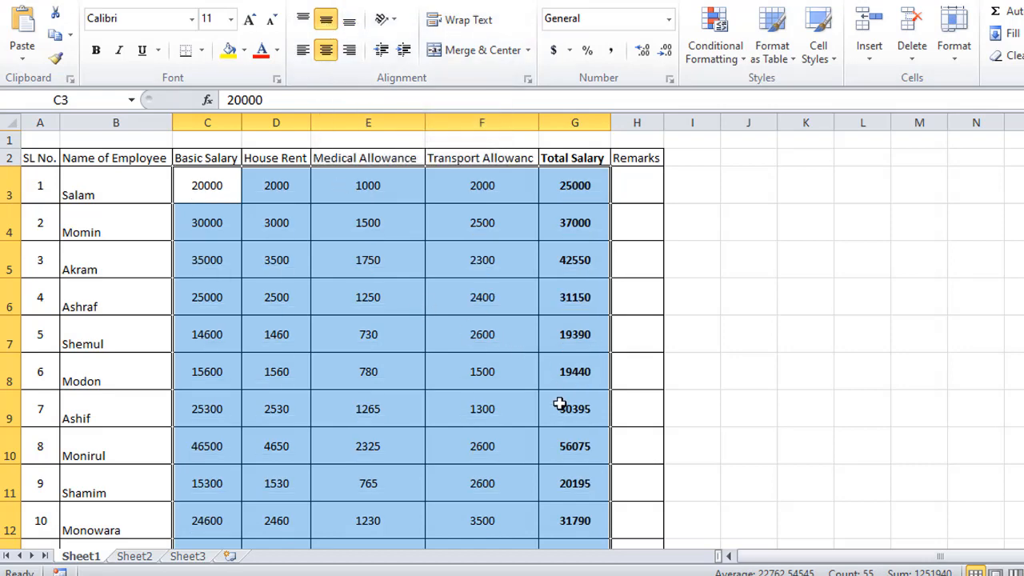
scroll(480, 411, down, 1)
scroll(392, 480, down, 1)
scroll(368, 470, up, 1)
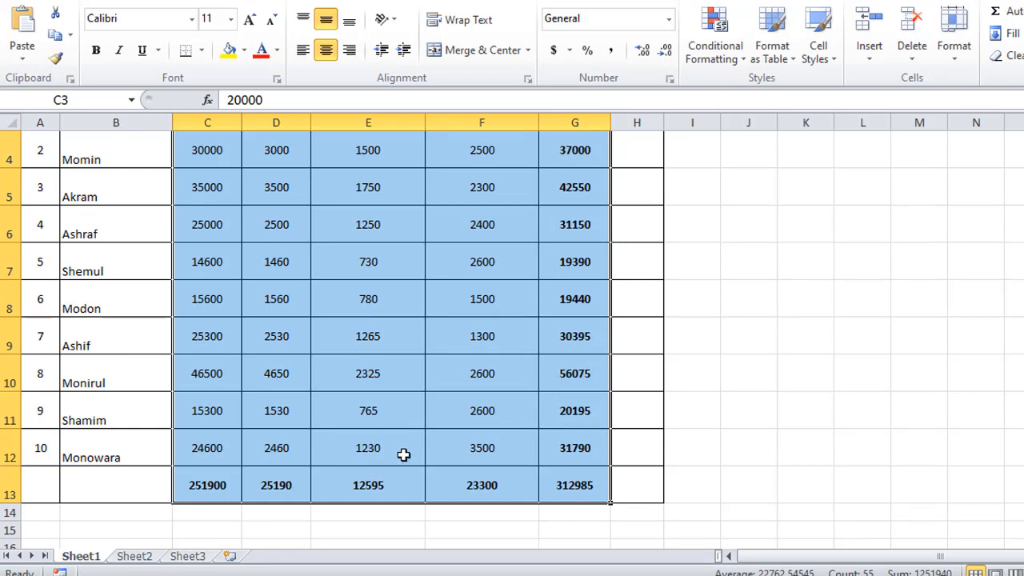
scroll(405, 453, up, 1)
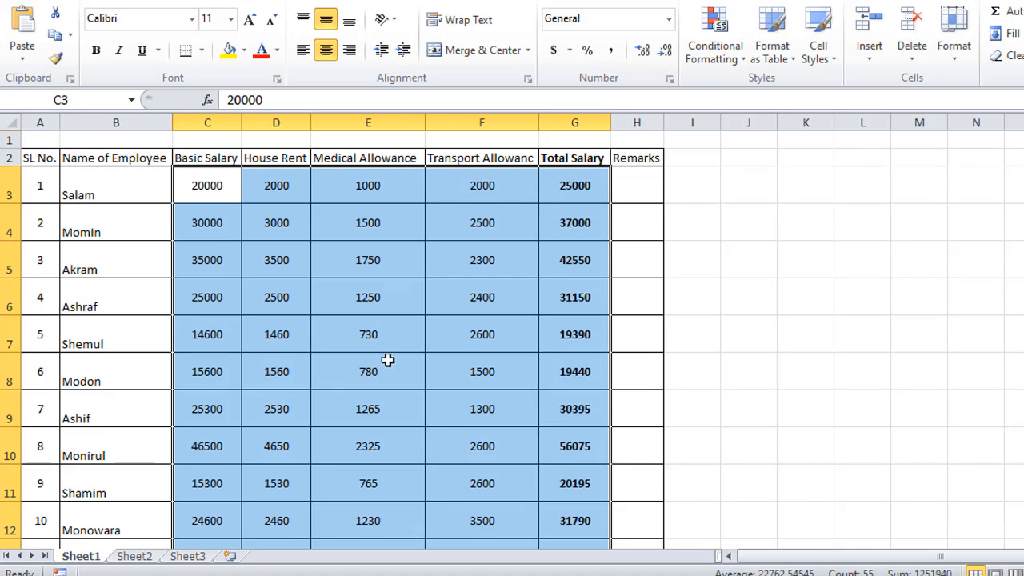
Step: Apply Comma Style to the amounts and totals in C3:G13 so they use thousands separators
drag(200, 188, 598, 484)
click(598, 484)
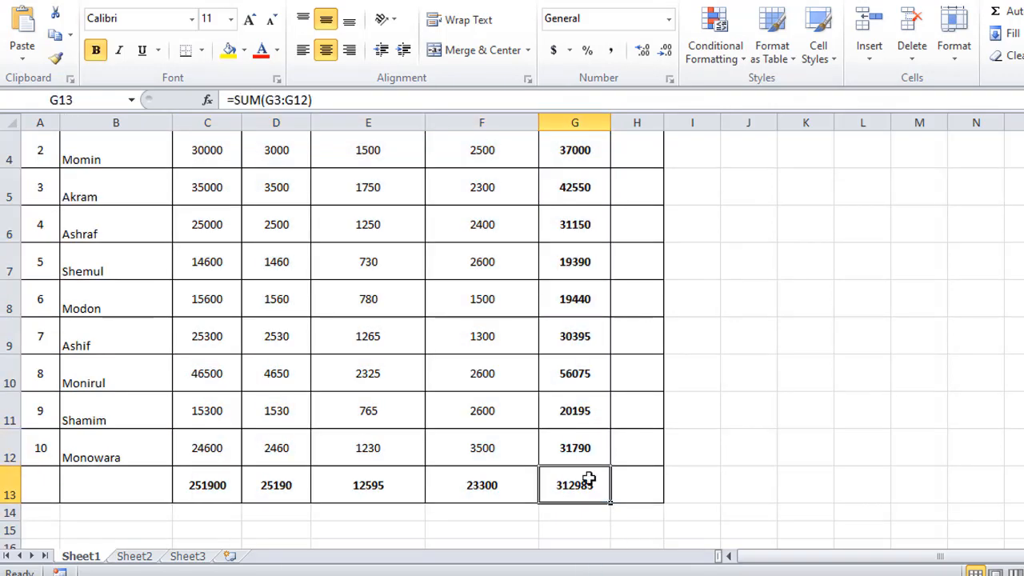
scroll(407, 430, up, 1)
drag(214, 190, 582, 476)
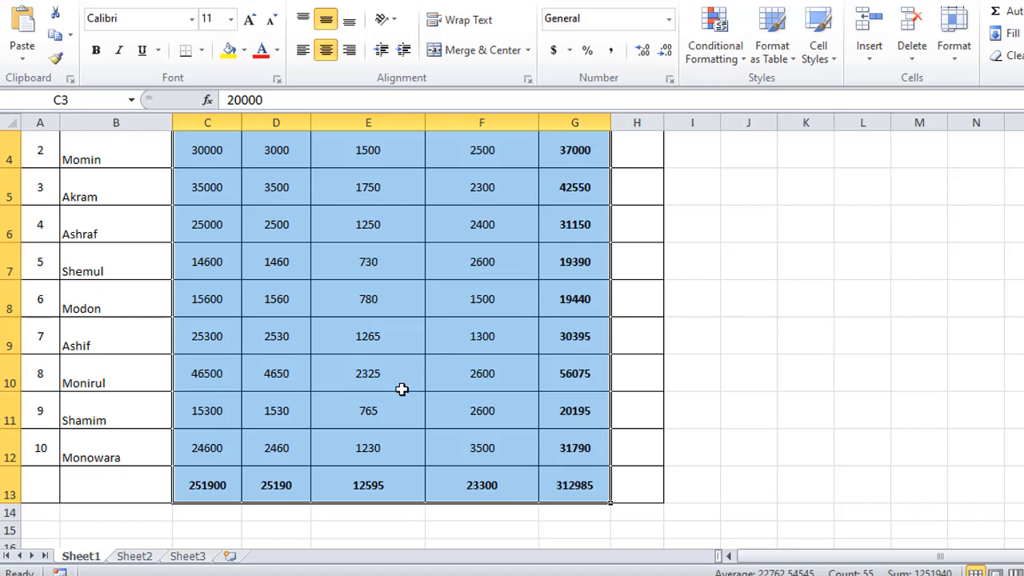
scroll(441, 384, up, 1)
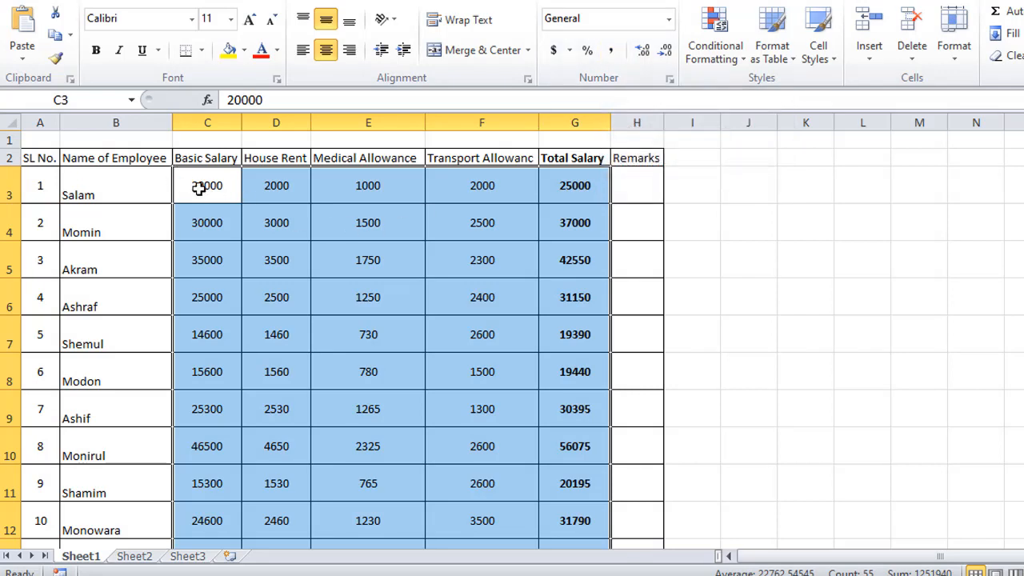
drag(206, 189, 368, 224)
drag(541, 225, 582, 485)
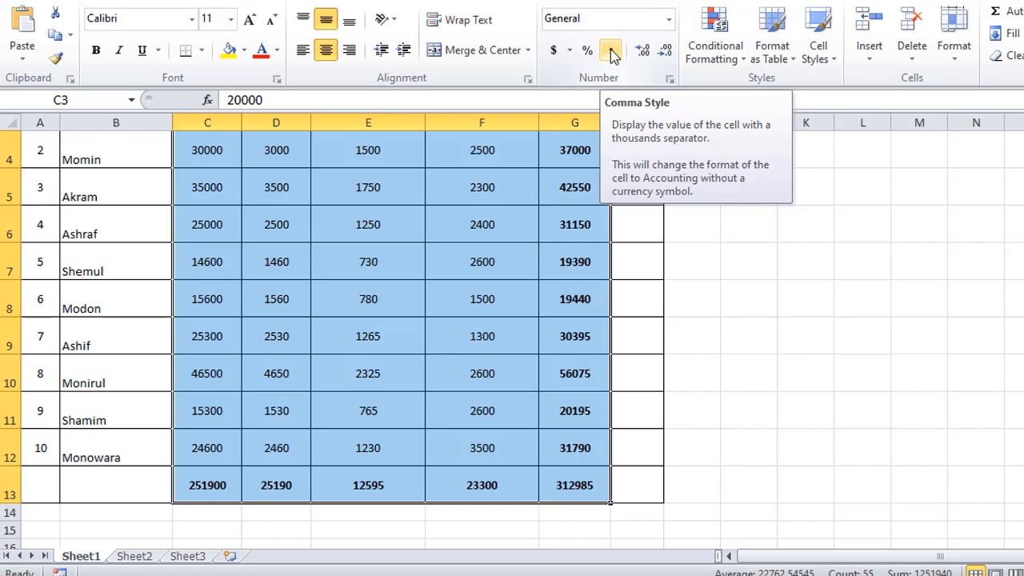
click(197, 152)
drag(197, 152, 581, 489)
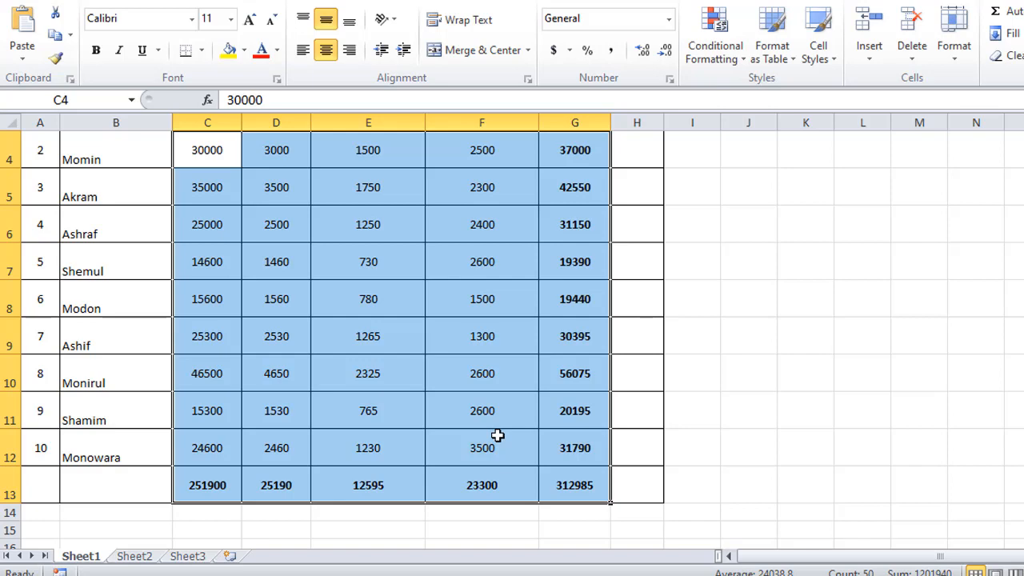
scroll(445, 306, up, 1)
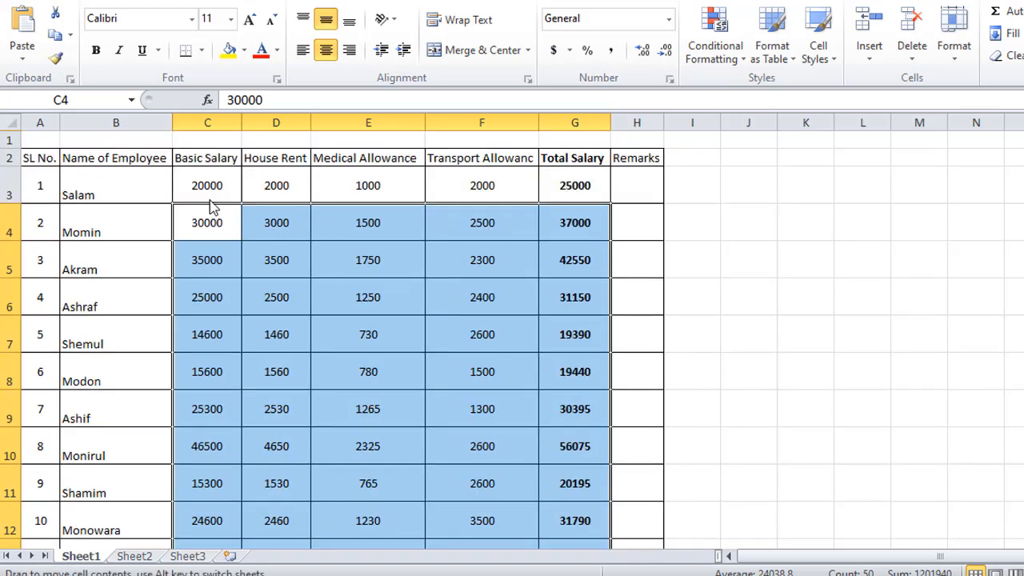
drag(211, 186, 587, 495)
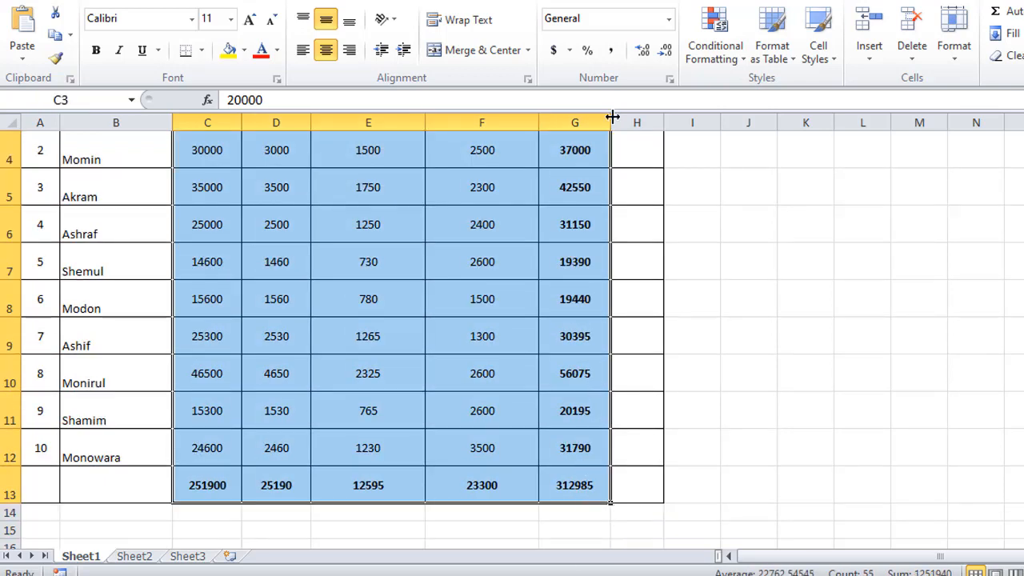
click(612, 51)
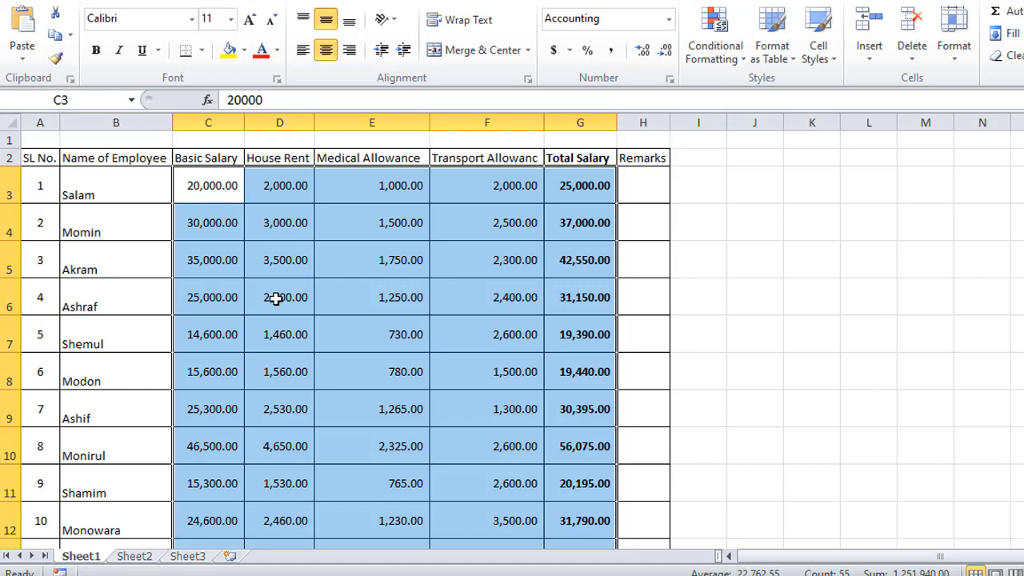
scroll(331, 391, down, 2)
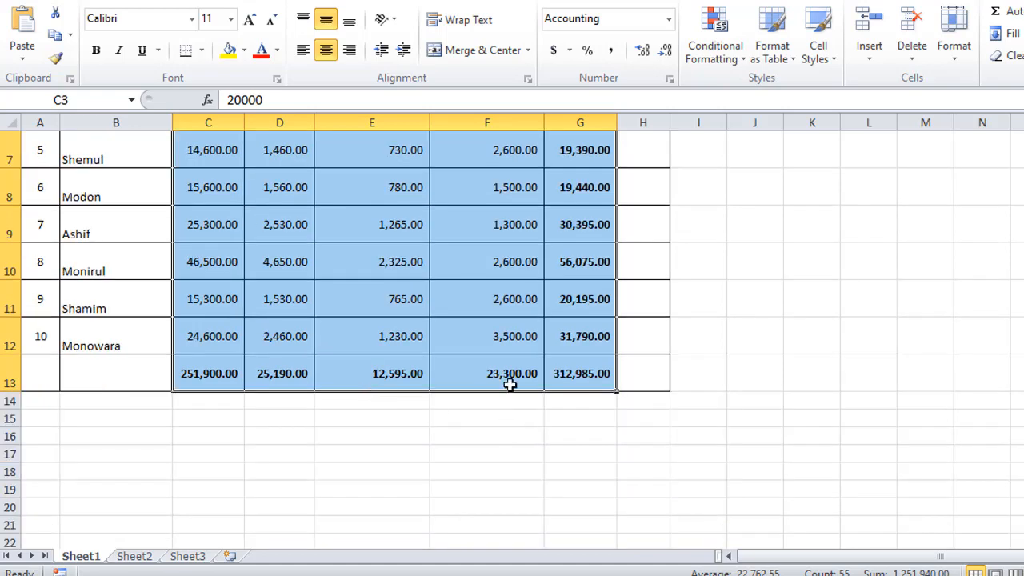
scroll(507, 383, up, 2)
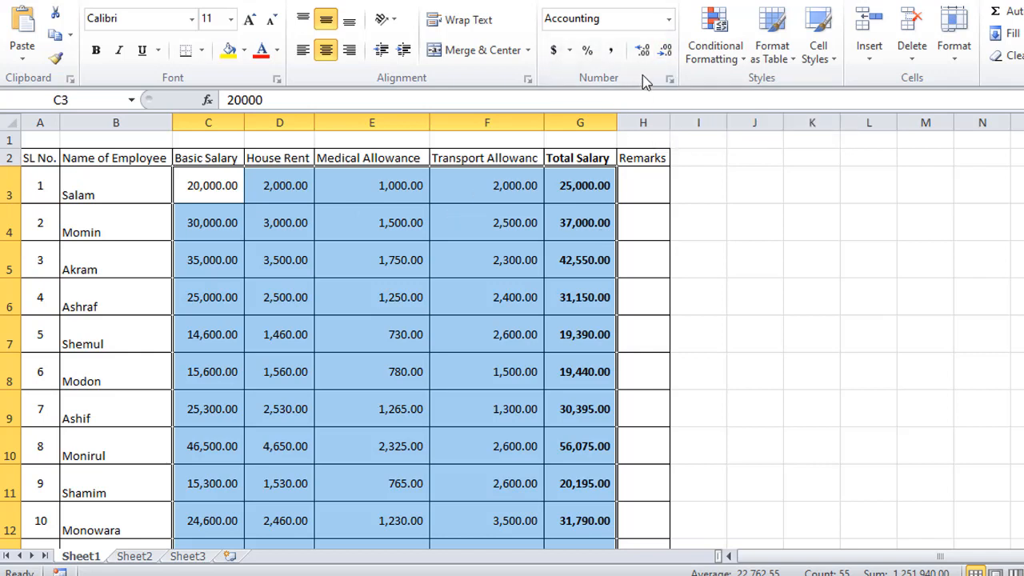
Step: Reduce the amounts and totals in C3:G13 to zero decimal places
click(666, 53)
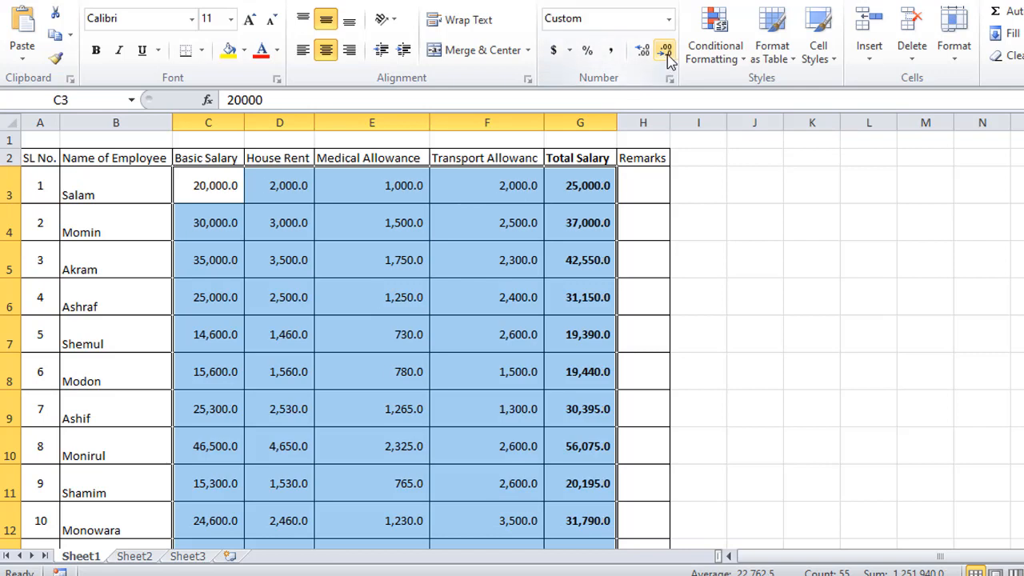
click(667, 54)
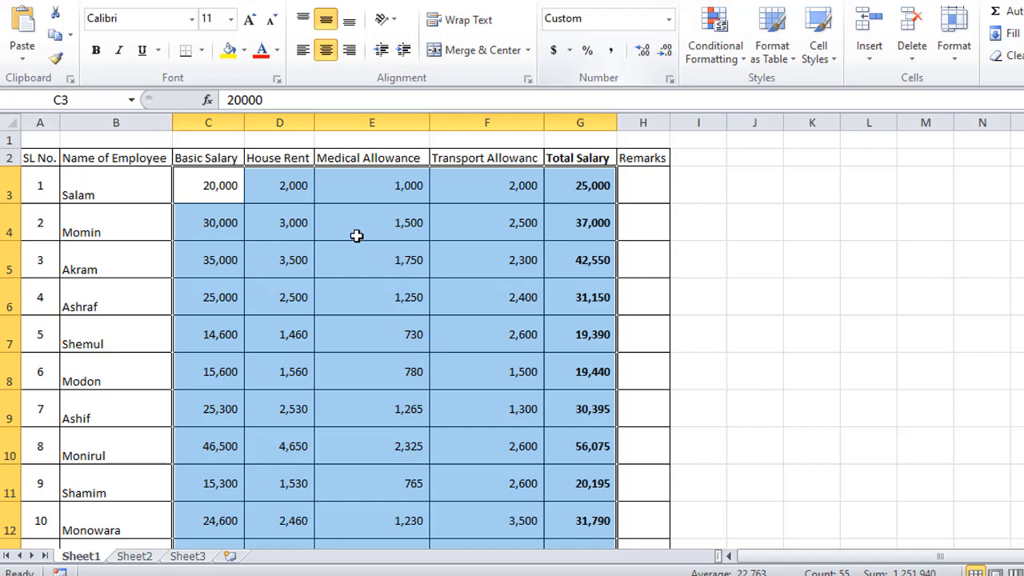
scroll(494, 472, down, 2)
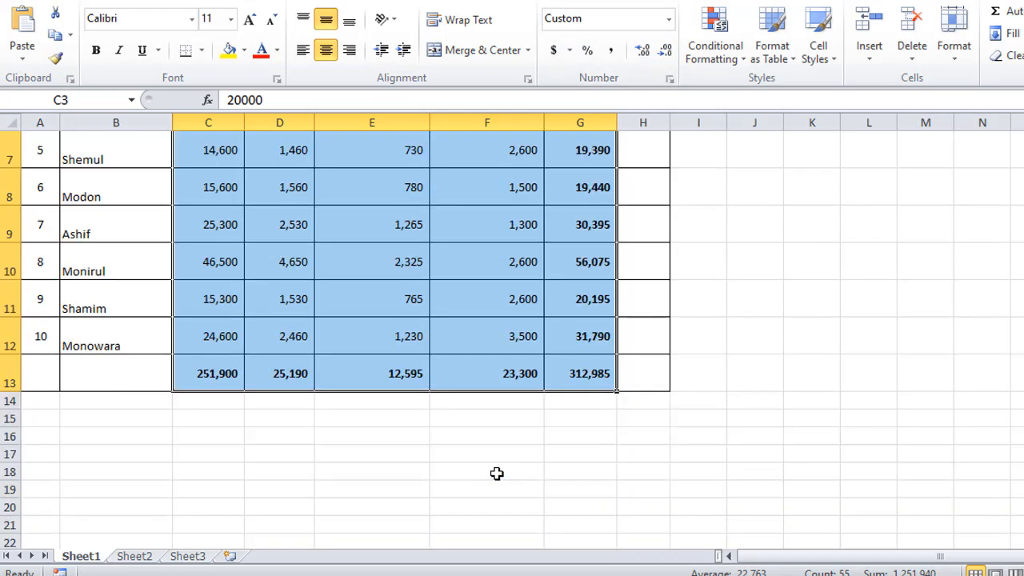
scroll(491, 440, up, 2)
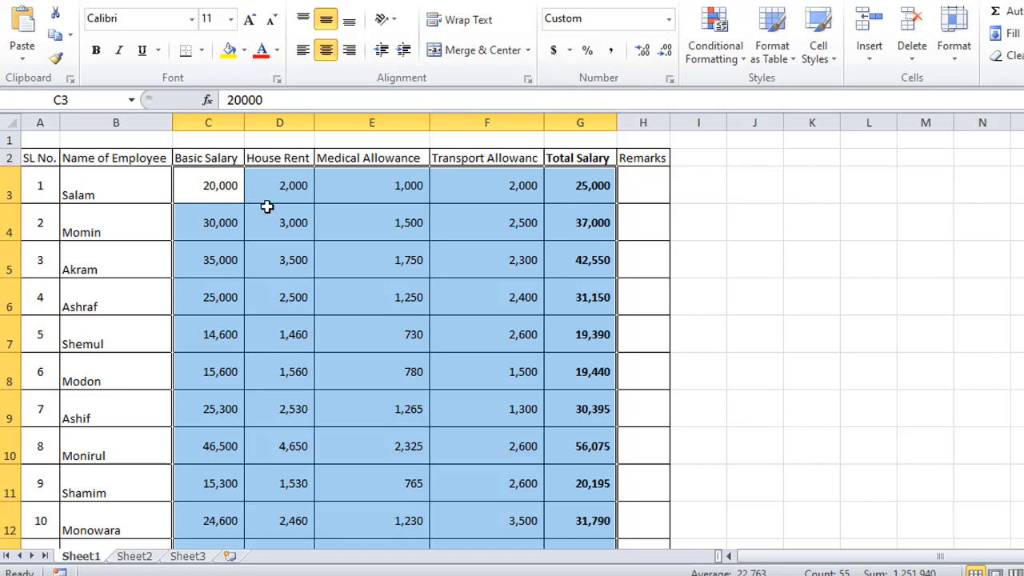
Step: Increase the amounts and totals in C3:G13 to four decimal places
click(642, 53)
click(642, 53)
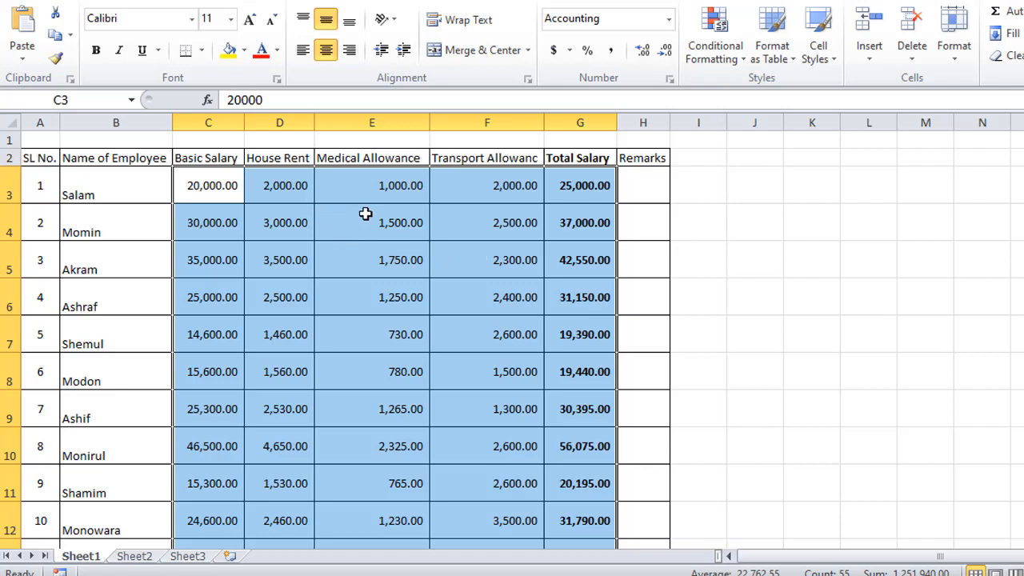
click(651, 56)
click(651, 56)
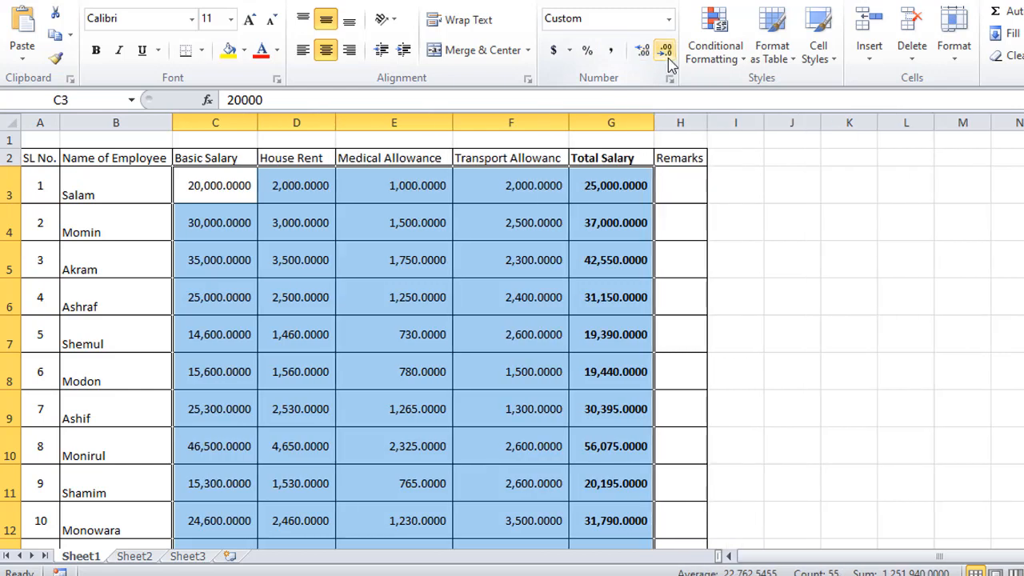
Step: Remove all four decimal places from the amounts and totals in C3:G13
click(668, 58)
click(668, 57)
click(668, 57)
click(668, 58)
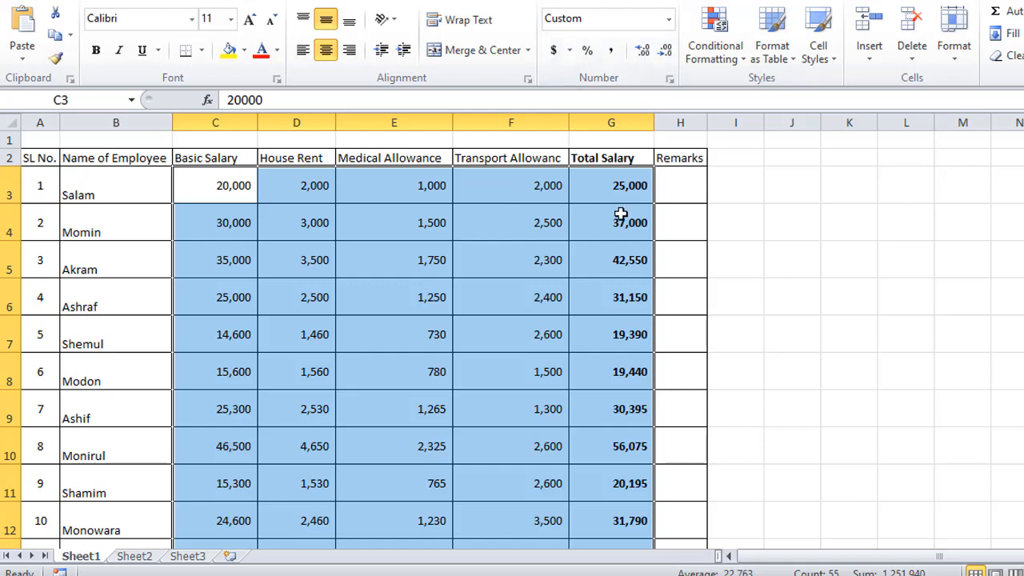
scroll(371, 328, down, 3)
scroll(391, 366, up, 3)
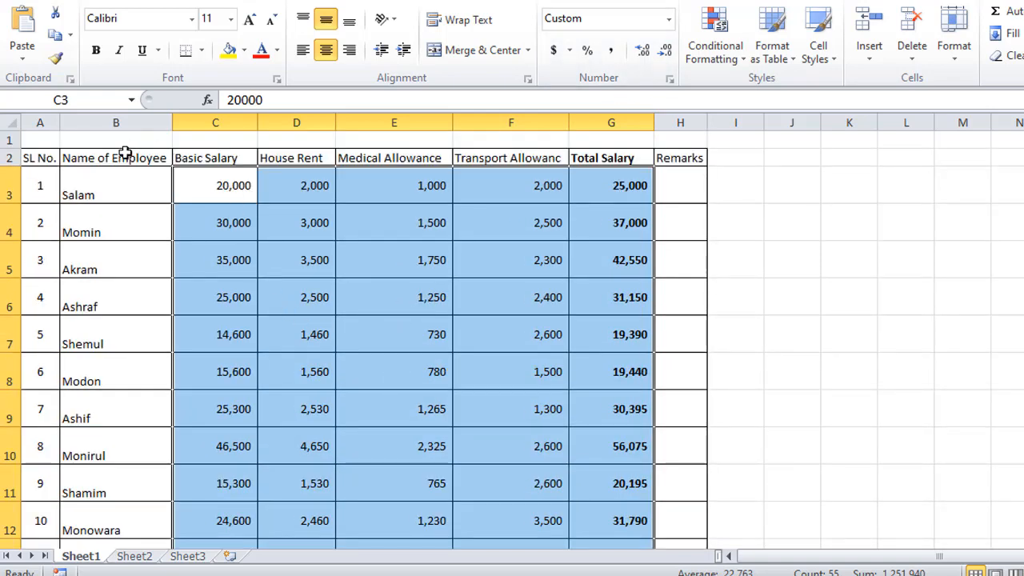
Step: Examine the row 2 headers from SL No. to Remarks for alignment and bold formatting
click(125, 153)
click(226, 157)
click(264, 159)
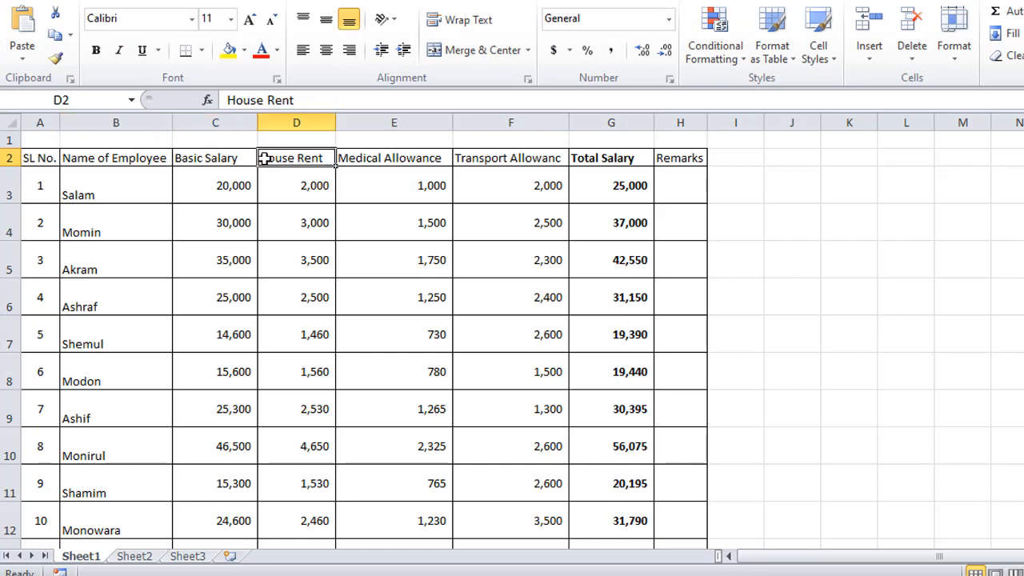
drag(239, 157, 674, 161)
click(674, 161)
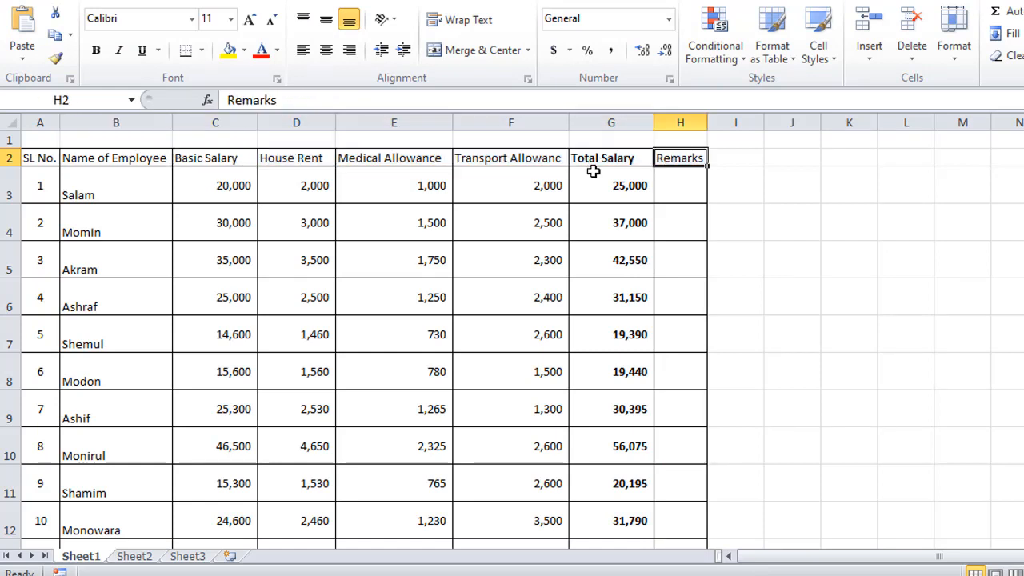
click(40, 159)
drag(40, 159, 169, 159)
click(65, 158)
click(42, 160)
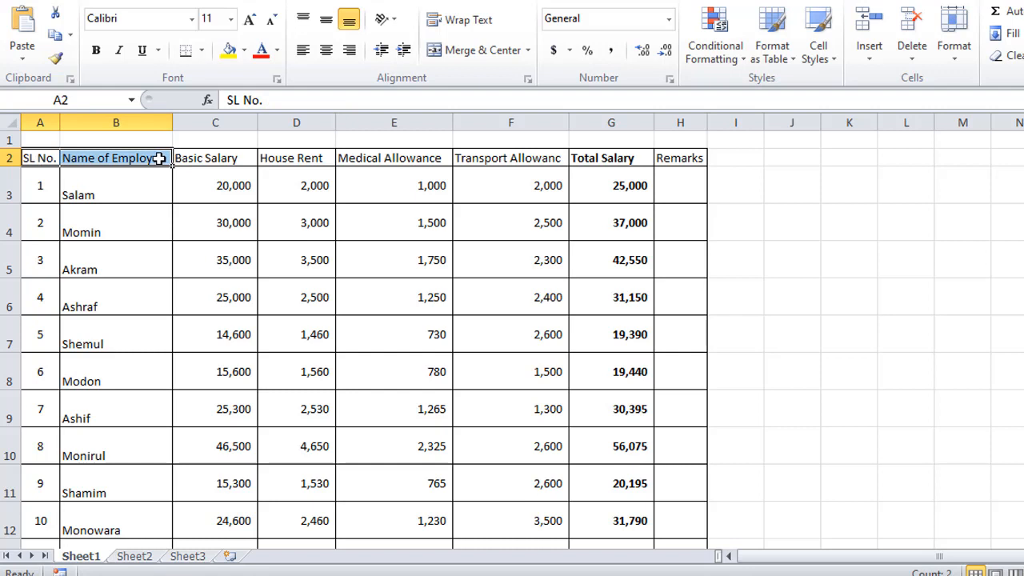
Step: Compare how the Basic Salary, House Rent and Medical Allowance headers sit in cells C2 to E2
click(200, 160)
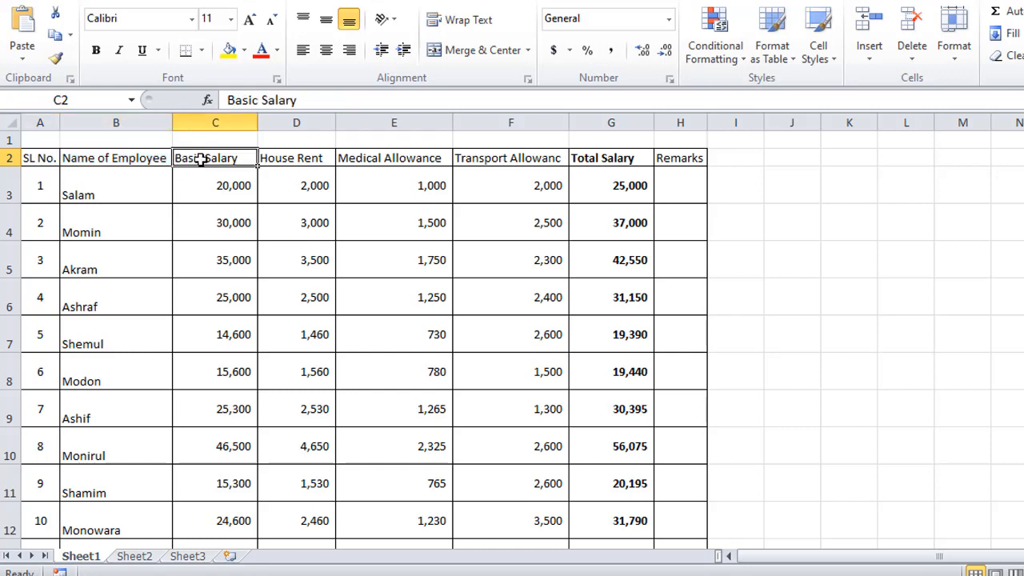
click(297, 160)
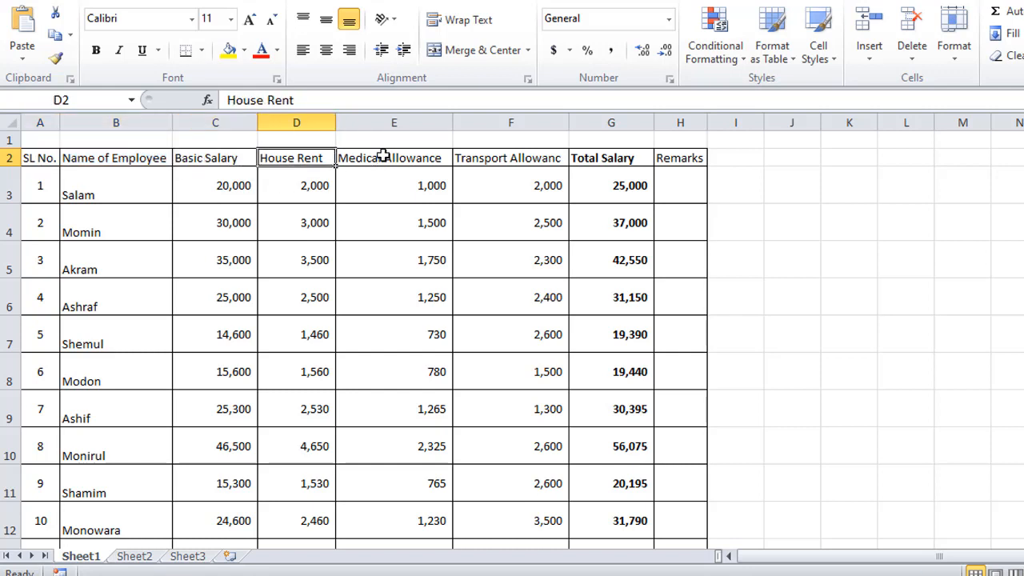
click(383, 156)
click(297, 163)
click(352, 160)
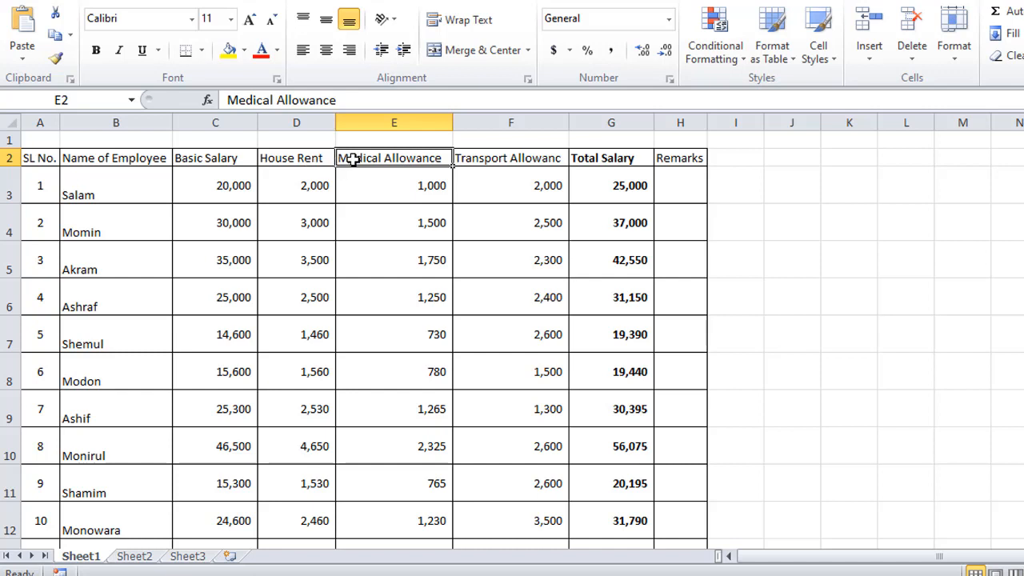
click(308, 160)
click(217, 161)
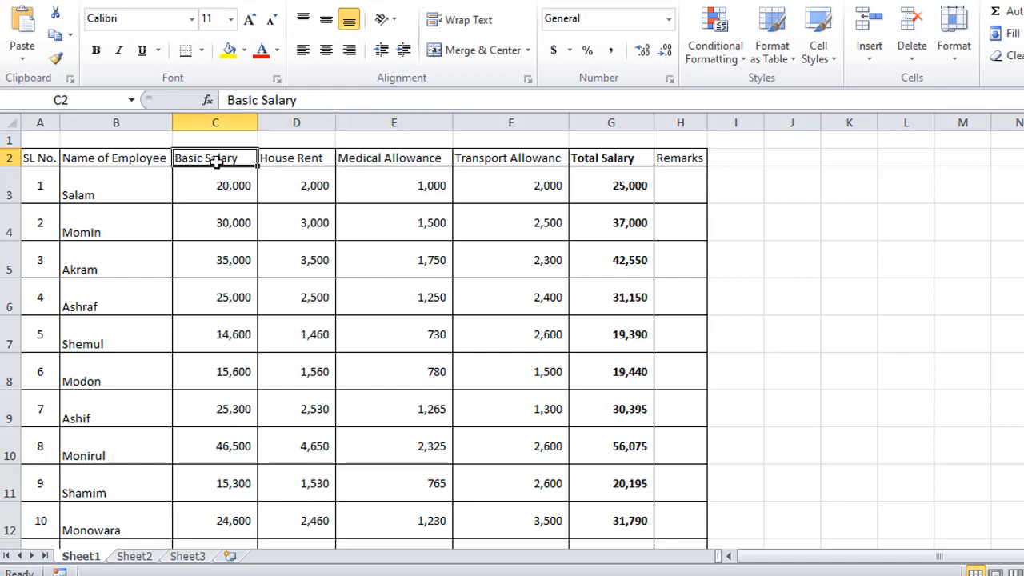
click(288, 161)
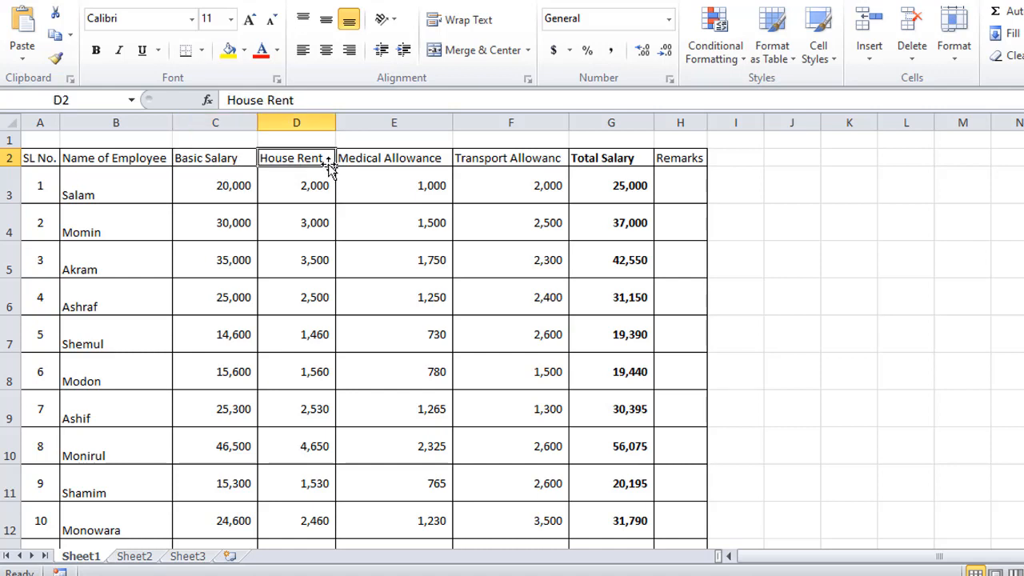
click(225, 161)
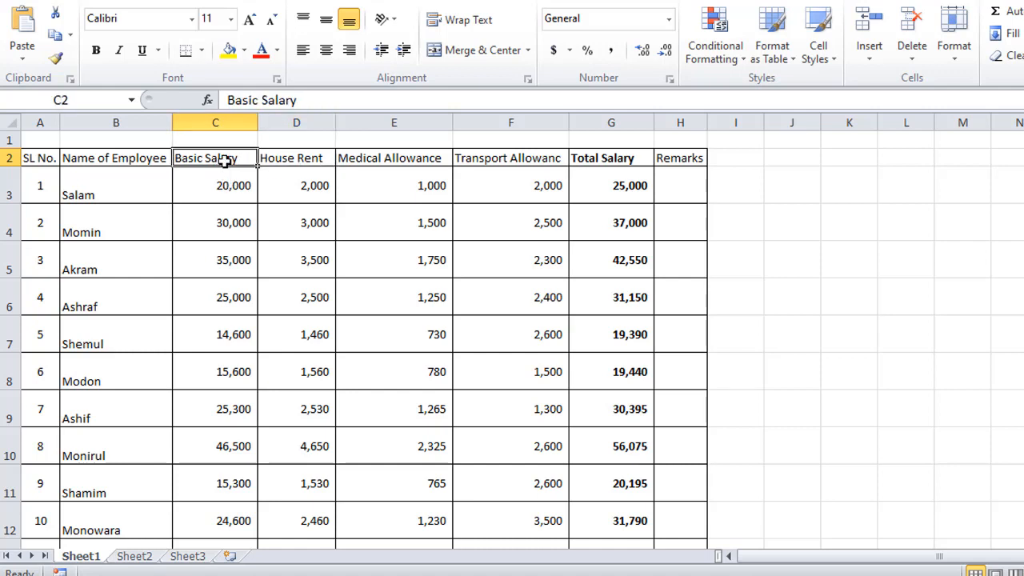
click(276, 162)
click(377, 162)
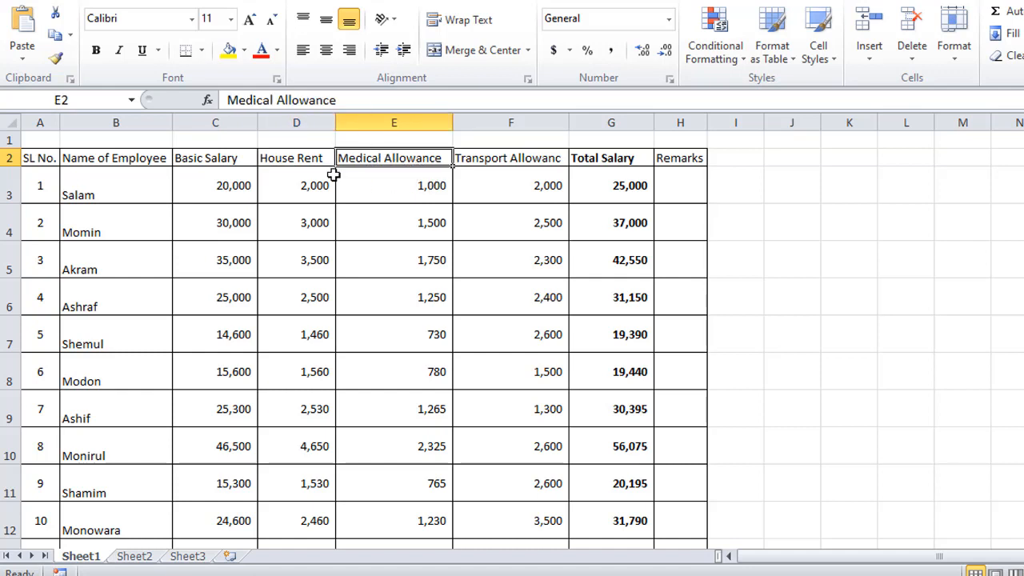
Step: Compare the widths of the Basic Salary, House Rent and Medical Allowance columns, C to E
drag(225, 120, 364, 130)
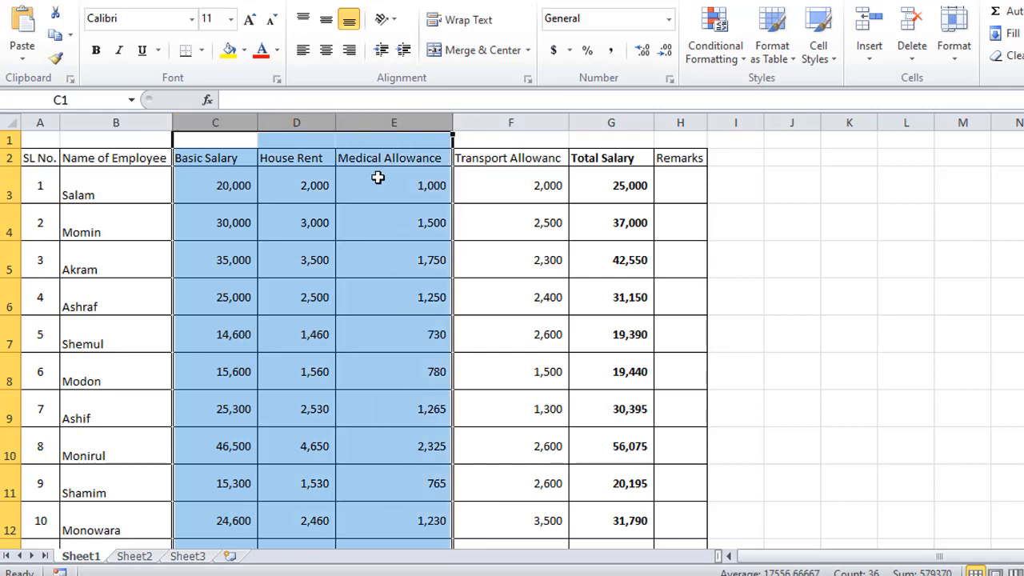
click(224, 121)
drag(290, 121, 295, 122)
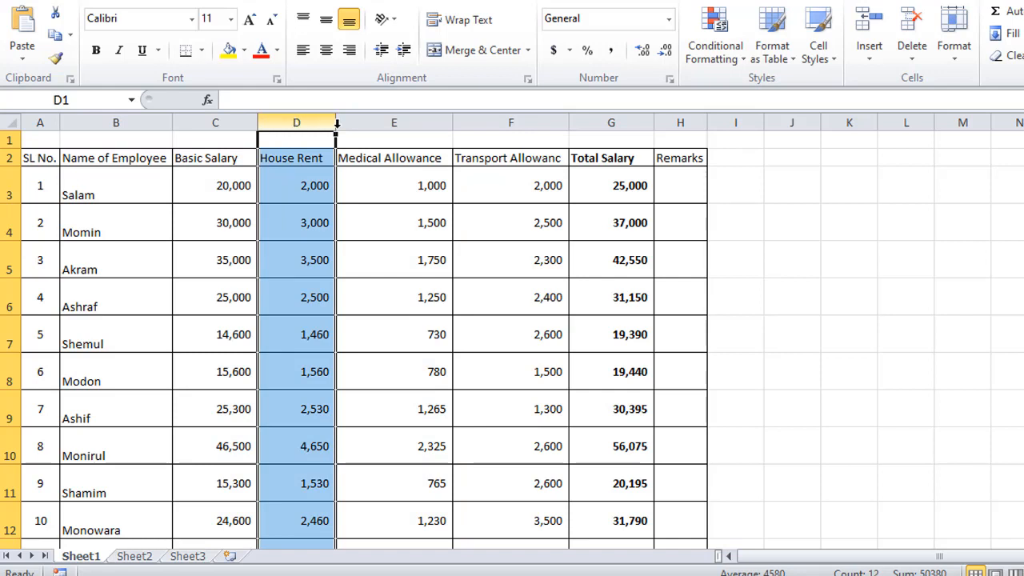
click(390, 123)
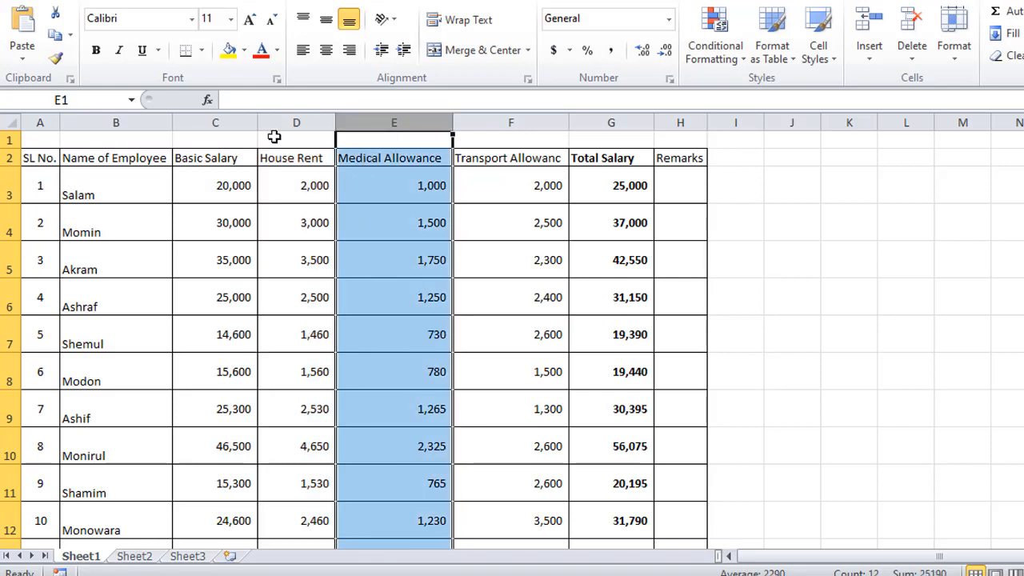
click(249, 123)
drag(249, 123, 357, 125)
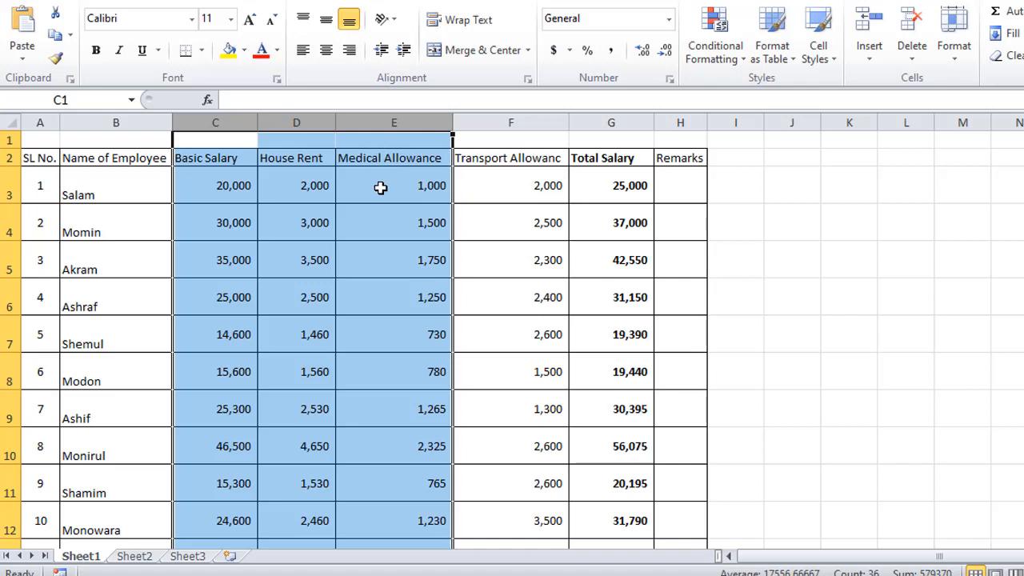
click(291, 158)
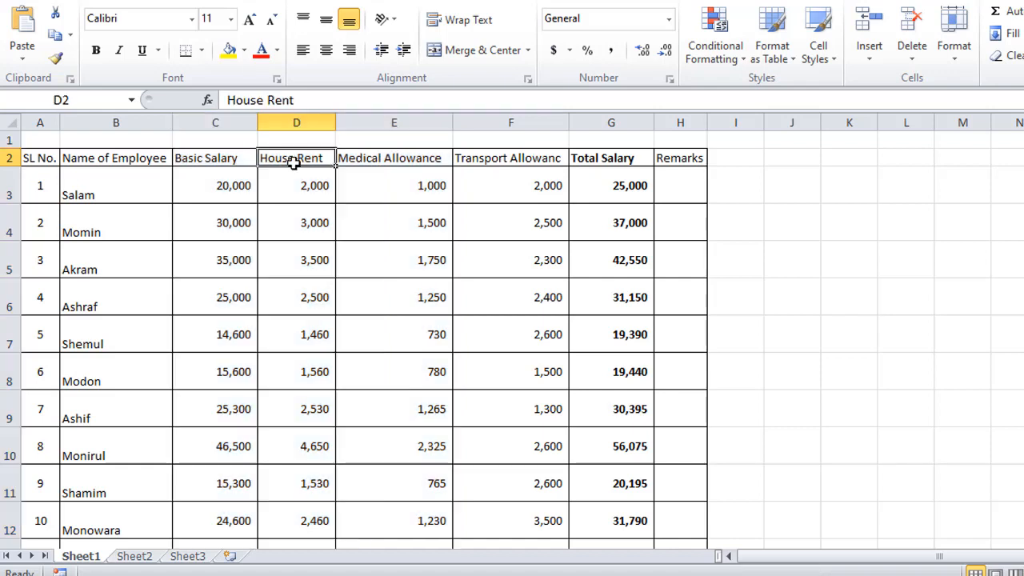
drag(240, 157, 276, 160)
click(275, 160)
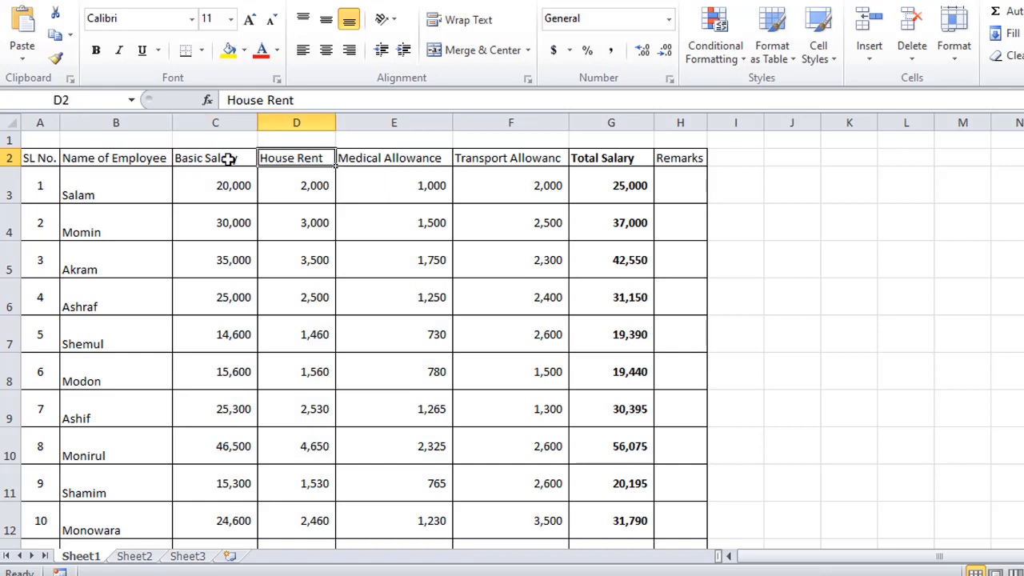
click(226, 160)
click(295, 159)
click(233, 160)
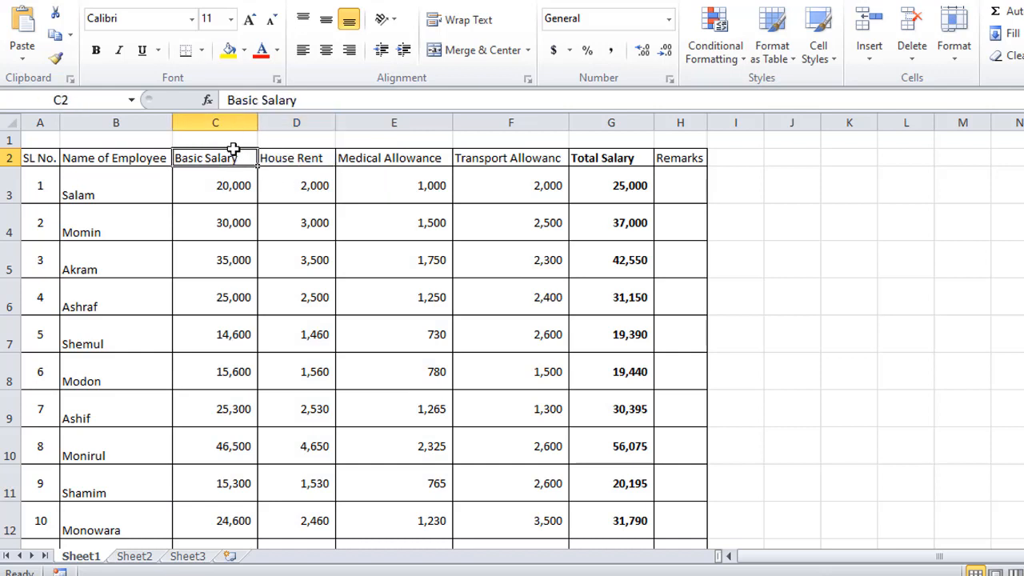
Step: Give columns C through H one equal width, wide enough to show the Medical Allowance header in full
click(234, 117)
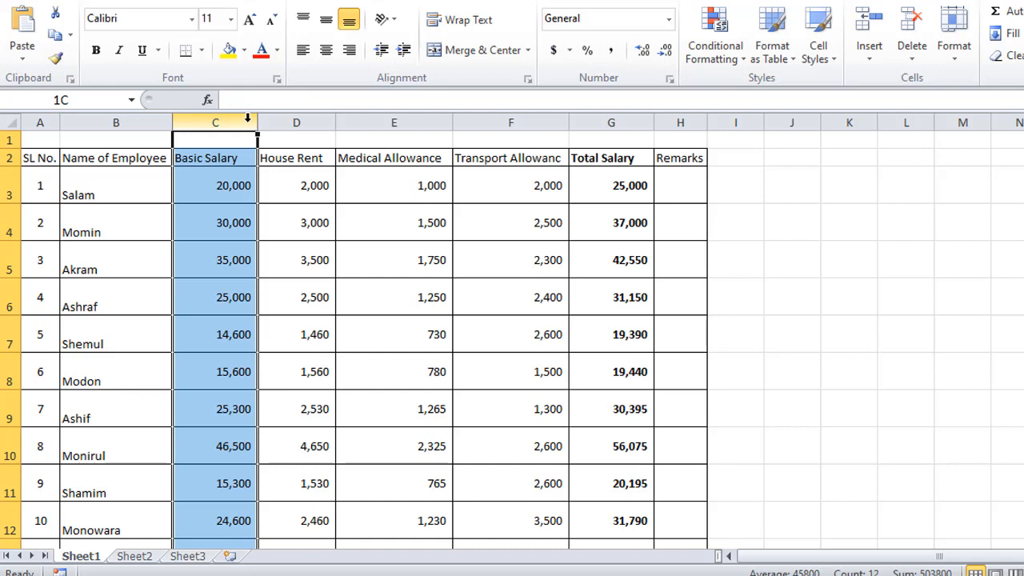
drag(247, 119, 486, 122)
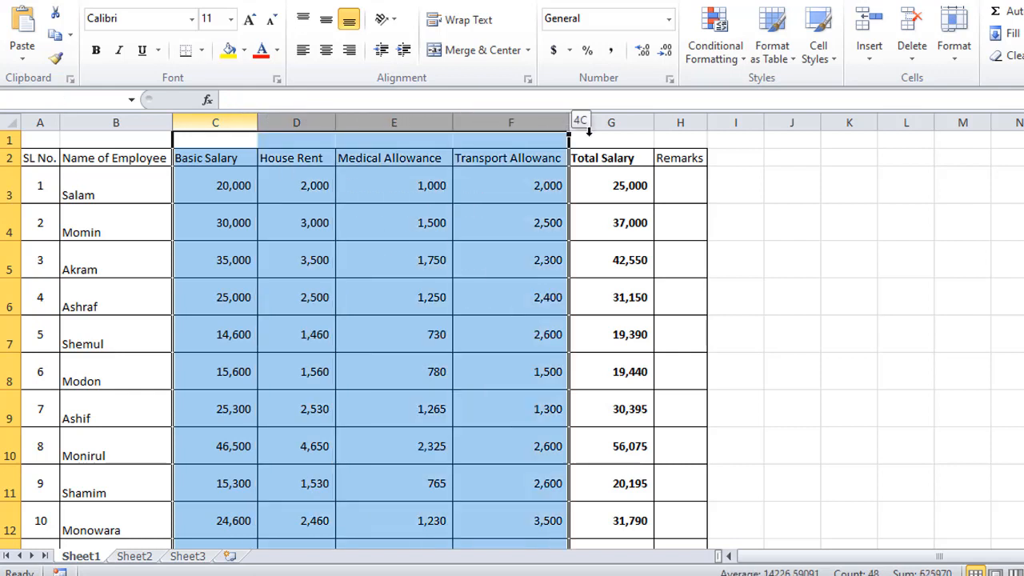
drag(589, 130, 674, 152)
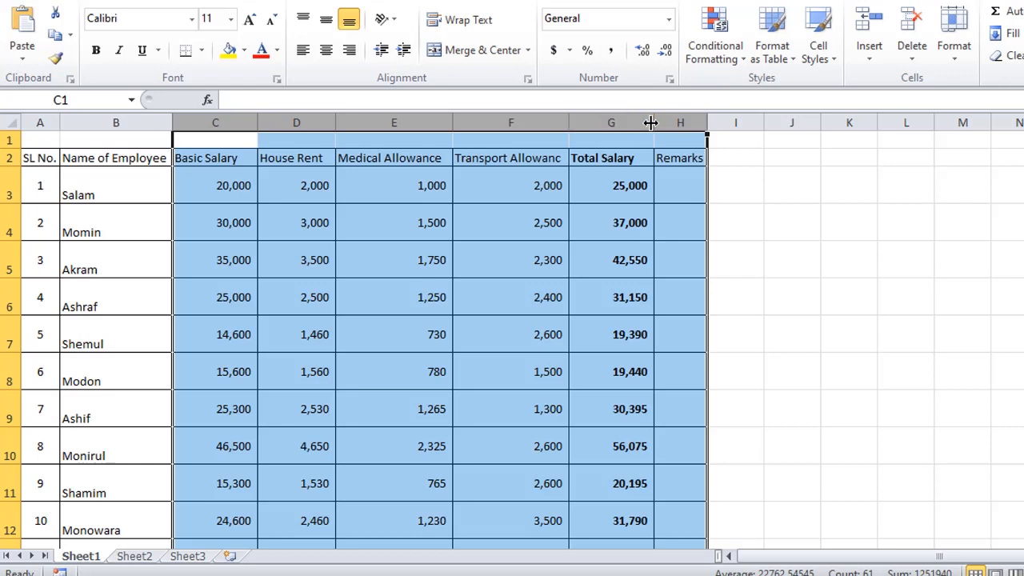
drag(652, 121, 661, 128)
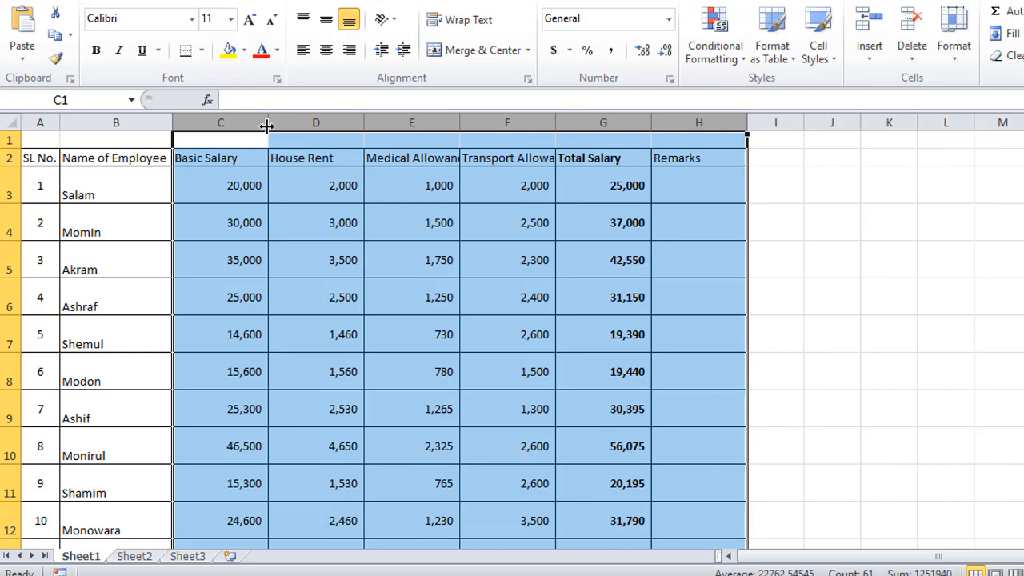
drag(267, 125, 273, 128)
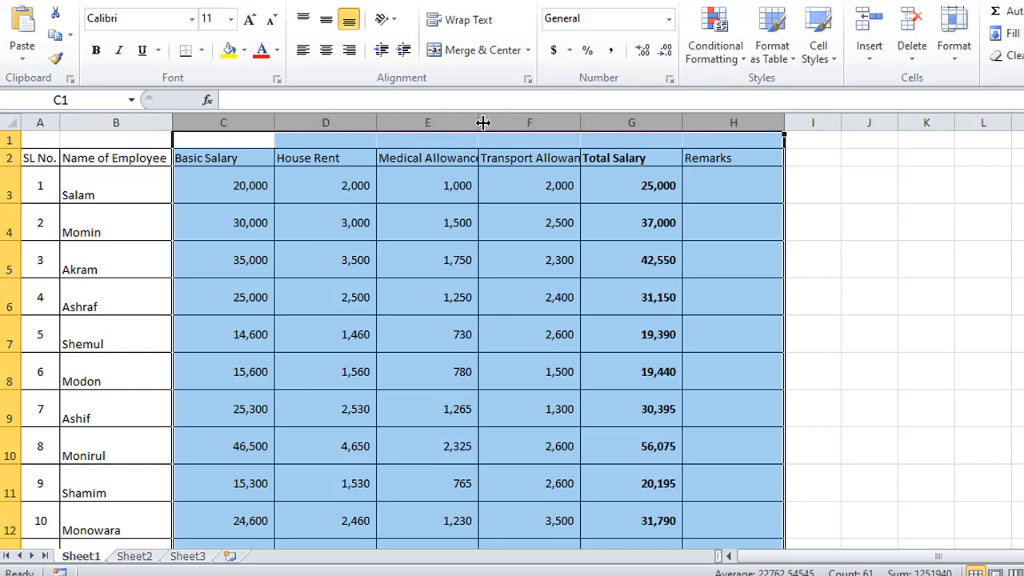
drag(483, 123, 509, 123)
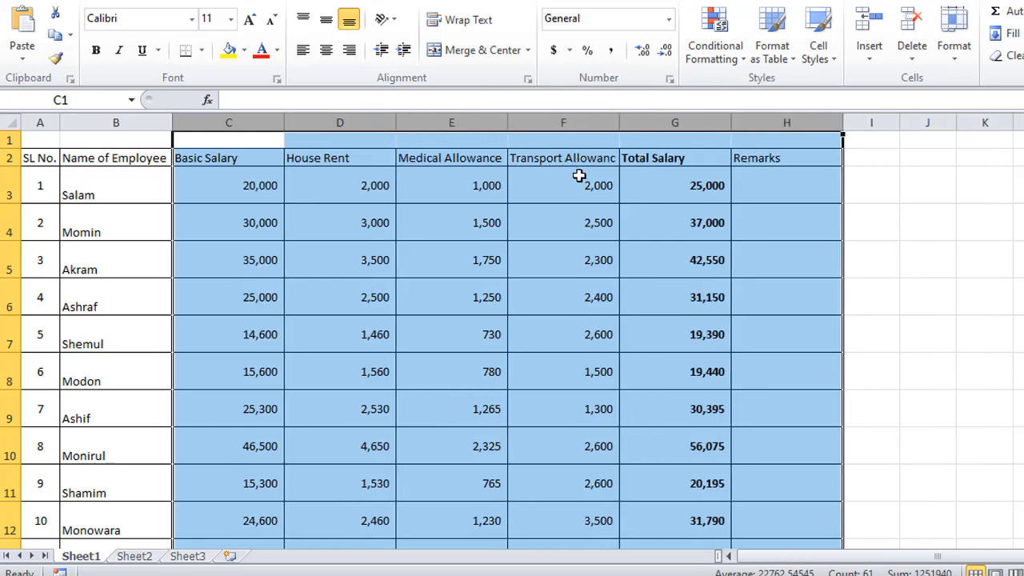
Step: Check column by column that Basic Salary through Remarks, C to H, share the same width
click(253, 122)
click(327, 121)
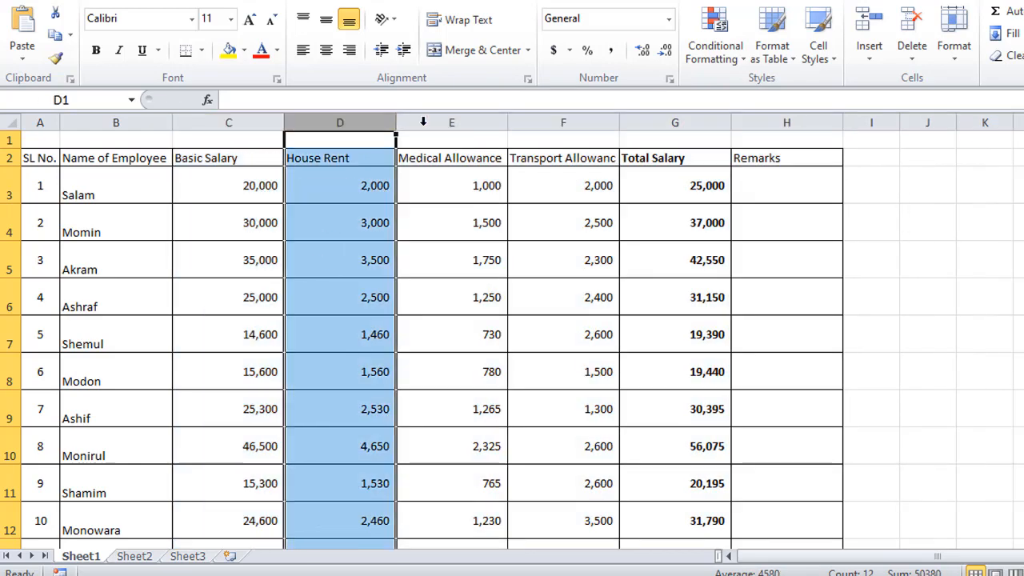
click(424, 122)
click(538, 120)
click(663, 120)
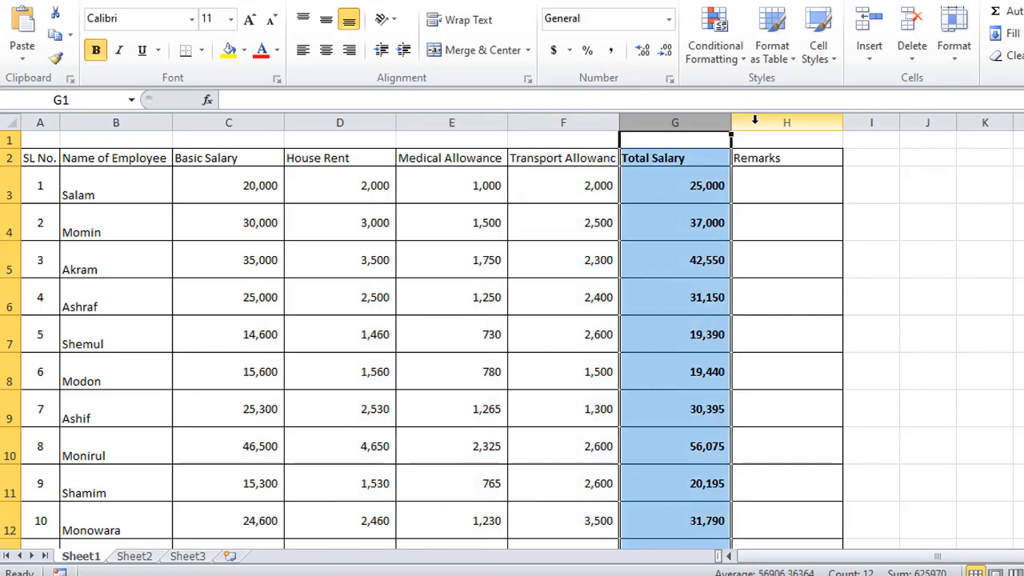
click(755, 120)
mouse_move(244, 124)
mouse_down()
mouse_move(737, 125)
mouse_move(277, 151)
mouse_move(227, 117)
mouse_up()
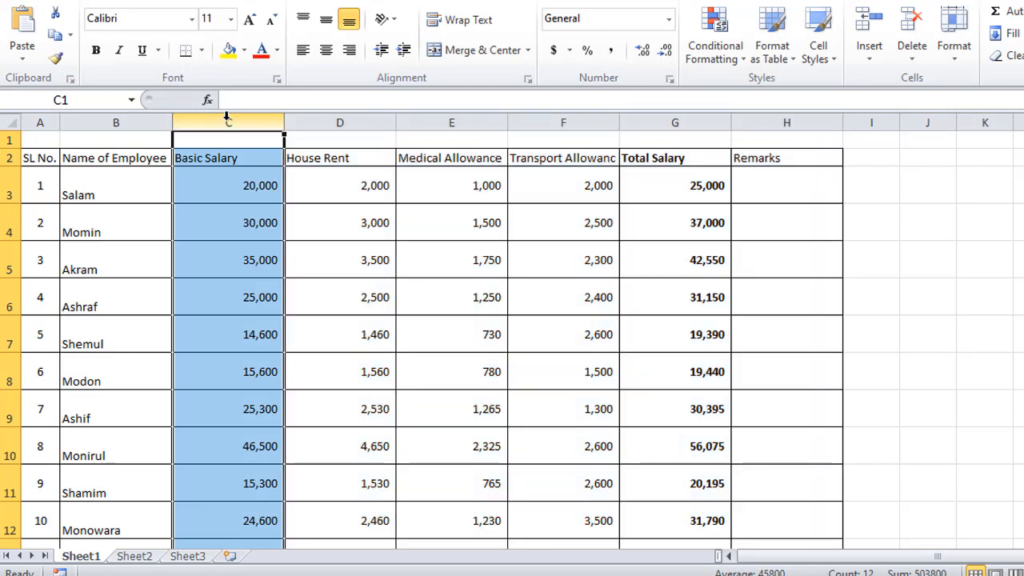
drag(227, 117, 761, 124)
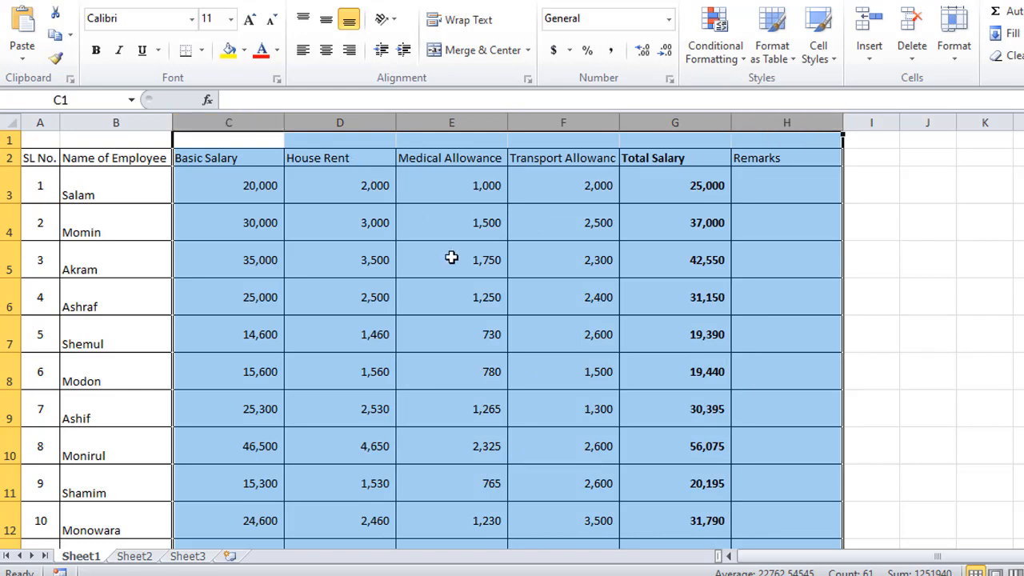
click(476, 234)
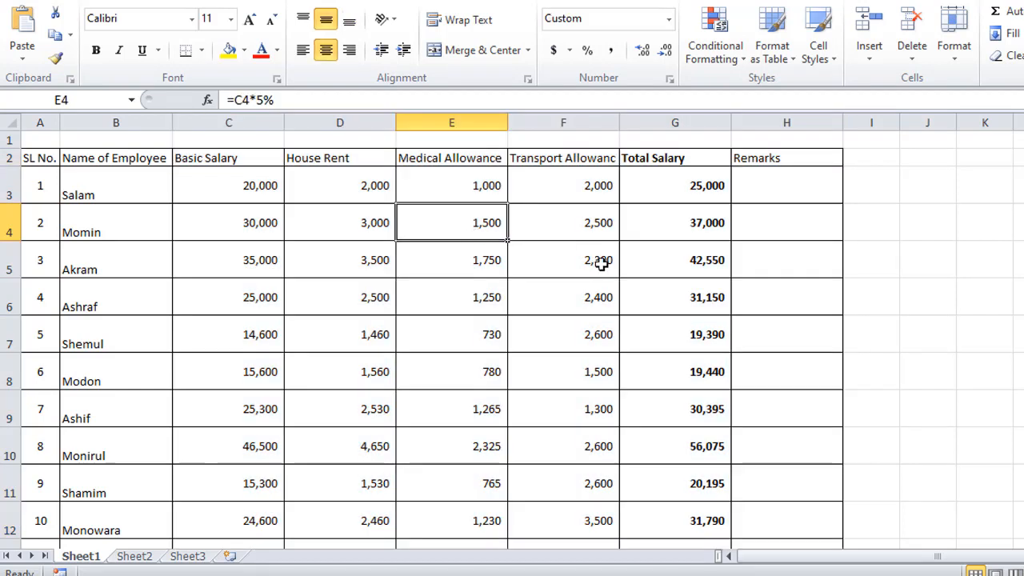
Step: Make header row 2 slightly taller
click(114, 156)
drag(8, 166, 8, 173)
click(228, 202)
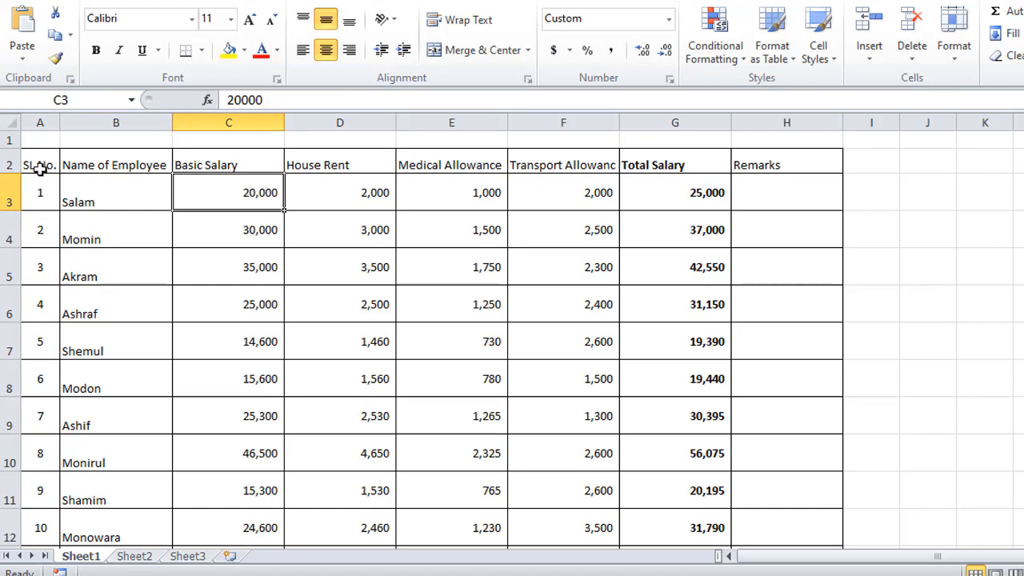
Step: Center the headers in A2:H2 horizontally and middle-align them vertically
drag(38, 165, 779, 160)
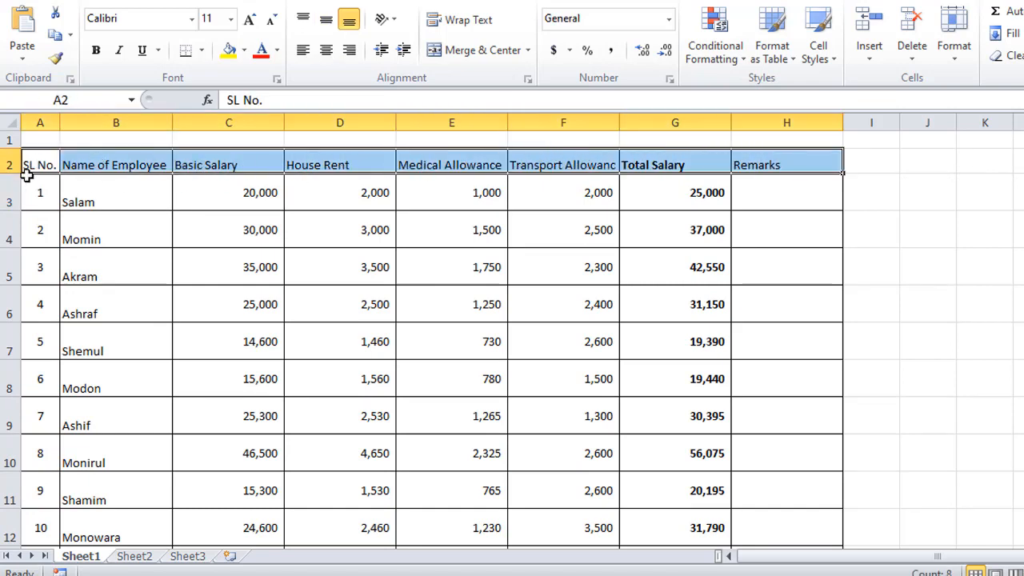
drag(36, 160, 800, 157)
click(32, 163)
click(121, 160)
click(244, 169)
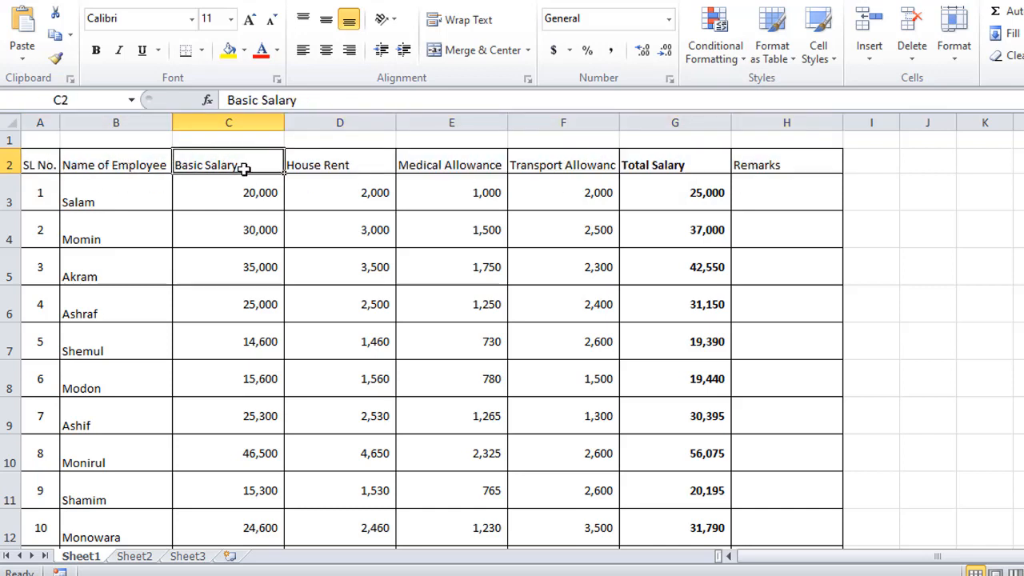
click(321, 159)
drag(51, 164, 779, 162)
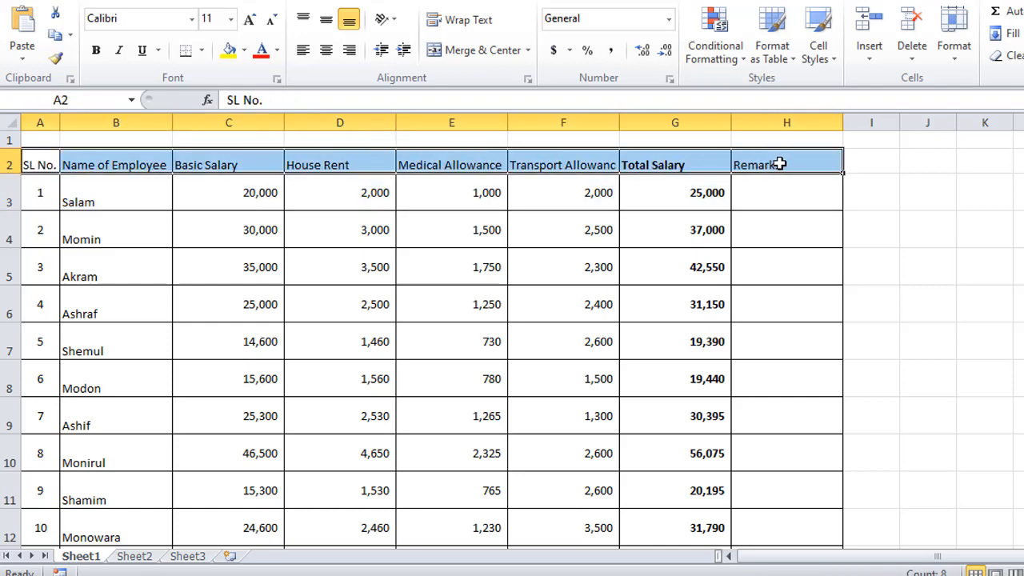
click(329, 53)
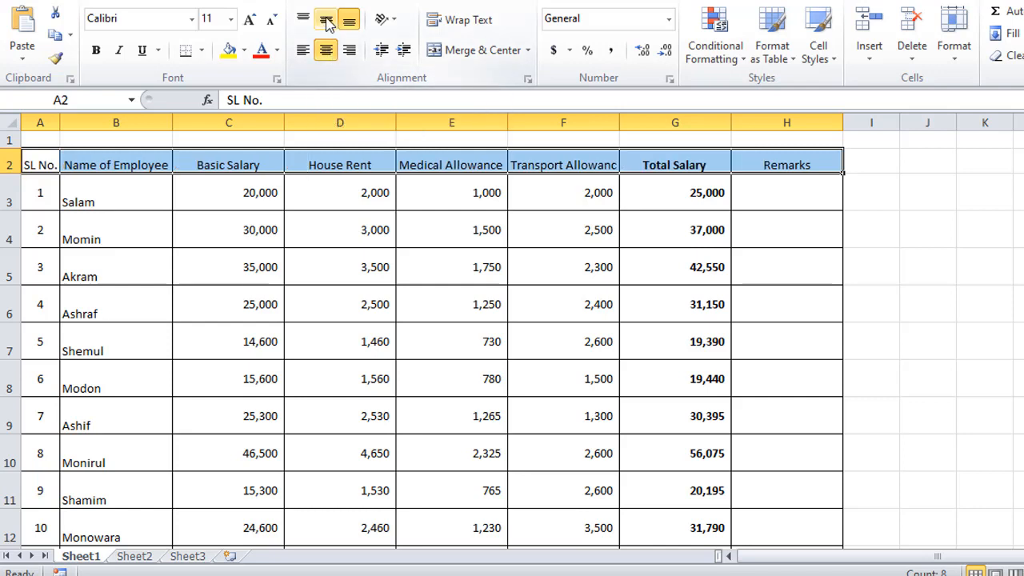
click(327, 21)
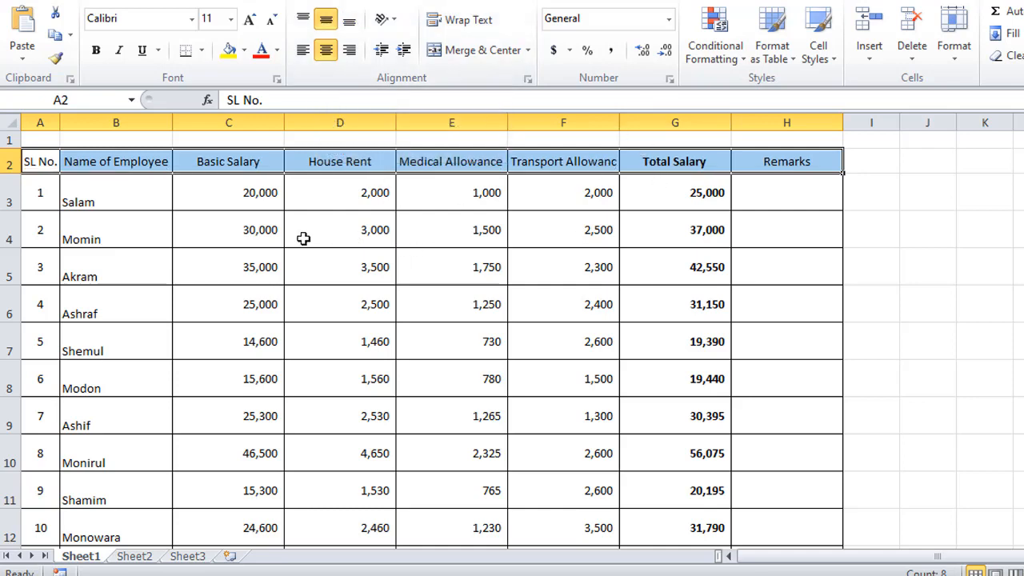
Step: Increase the height of header row 2 a little further to give the centered headers more room
click(108, 160)
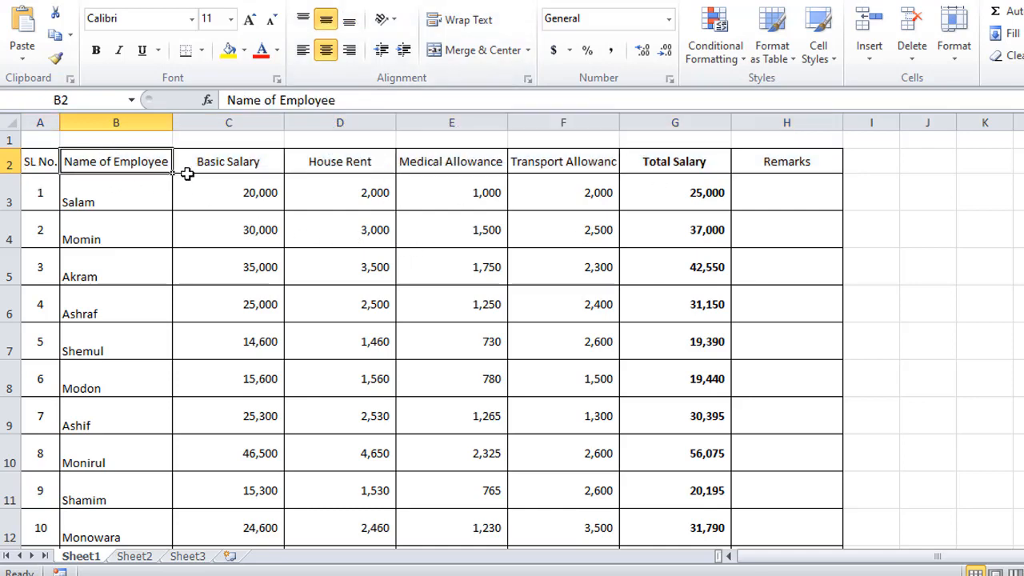
click(204, 165)
click(143, 166)
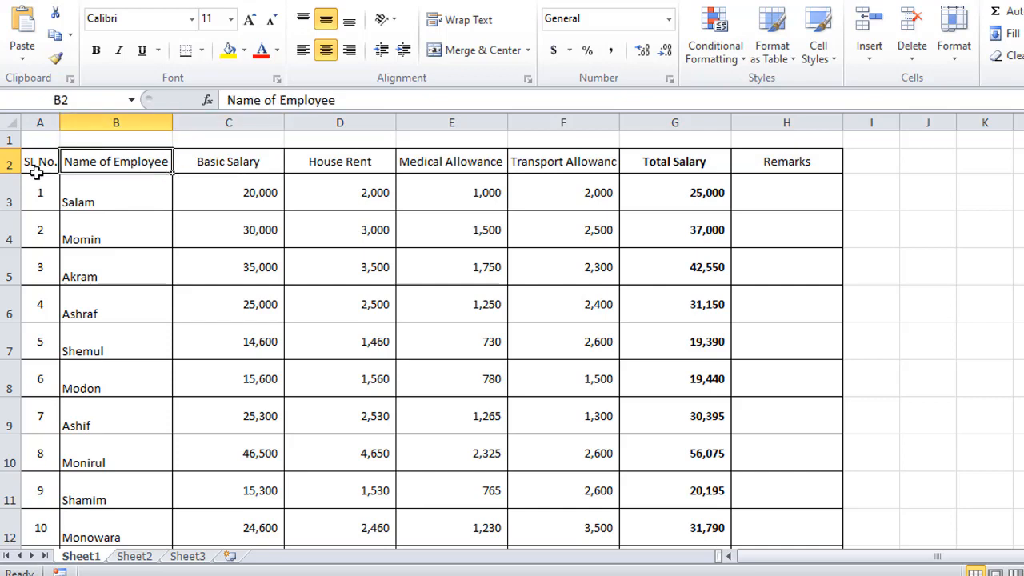
drag(14, 171, 14, 179)
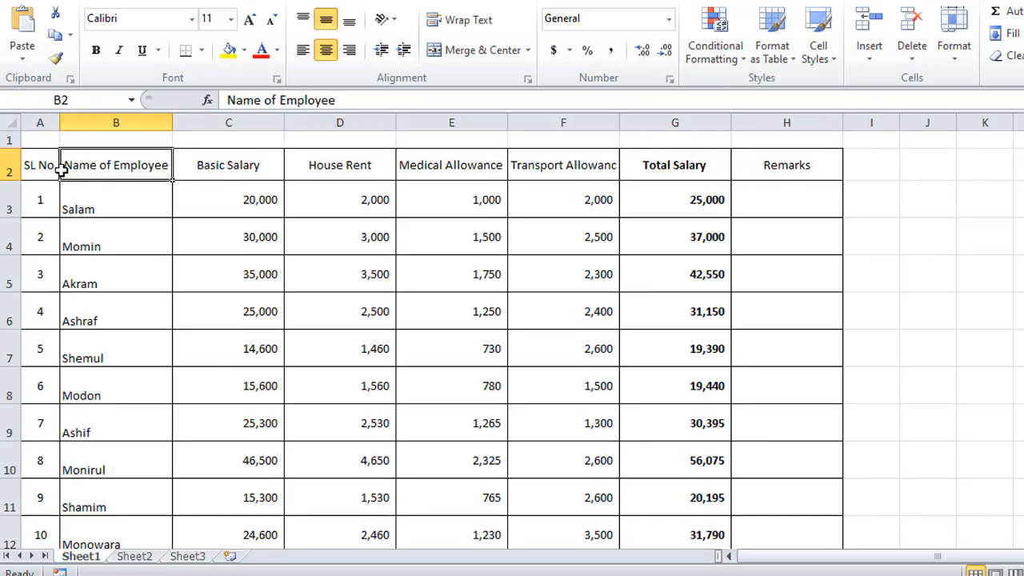
Step: Examine each header in row 2 from SL No. to Remarks for centering and bold formatting
click(50, 168)
click(110, 164)
click(221, 165)
click(341, 172)
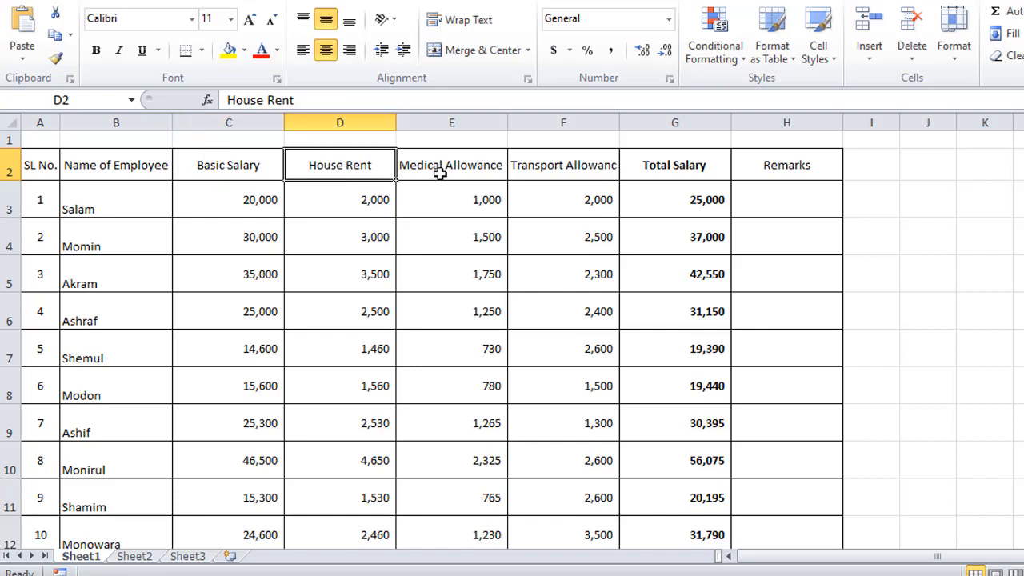
click(440, 173)
click(633, 168)
click(555, 171)
click(663, 171)
click(784, 176)
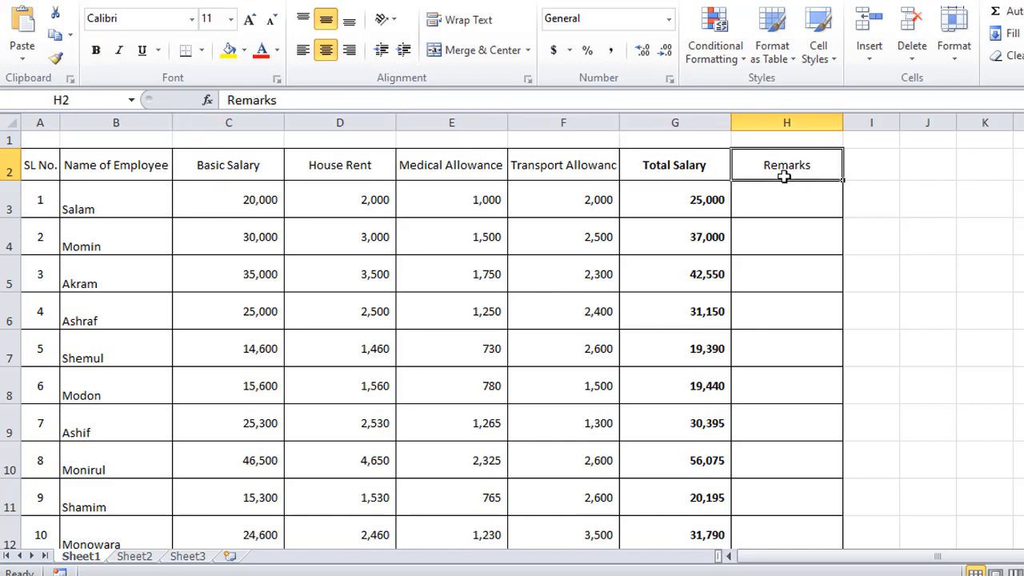
click(706, 174)
click(766, 173)
click(657, 170)
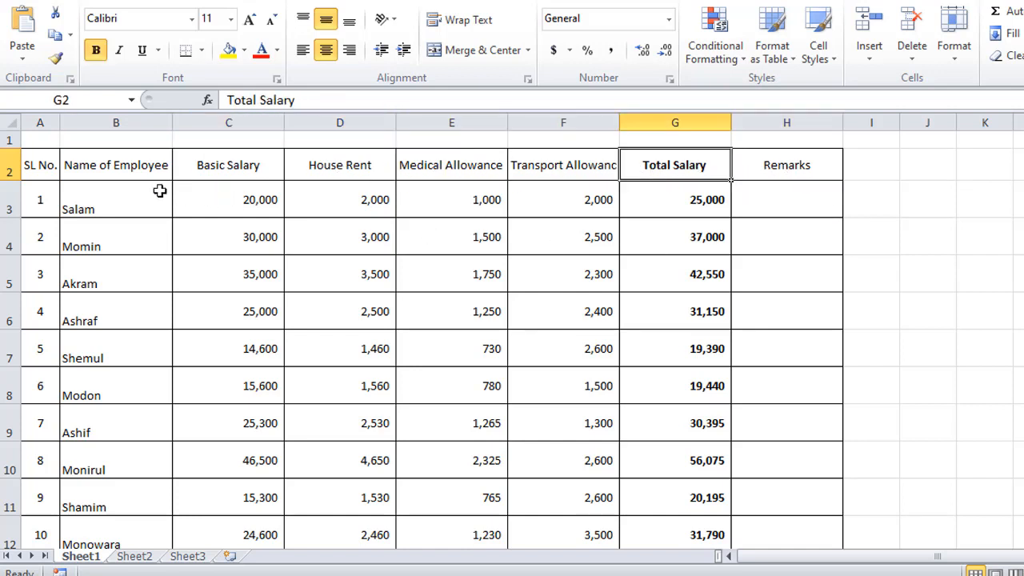
click(120, 183)
click(77, 167)
click(41, 165)
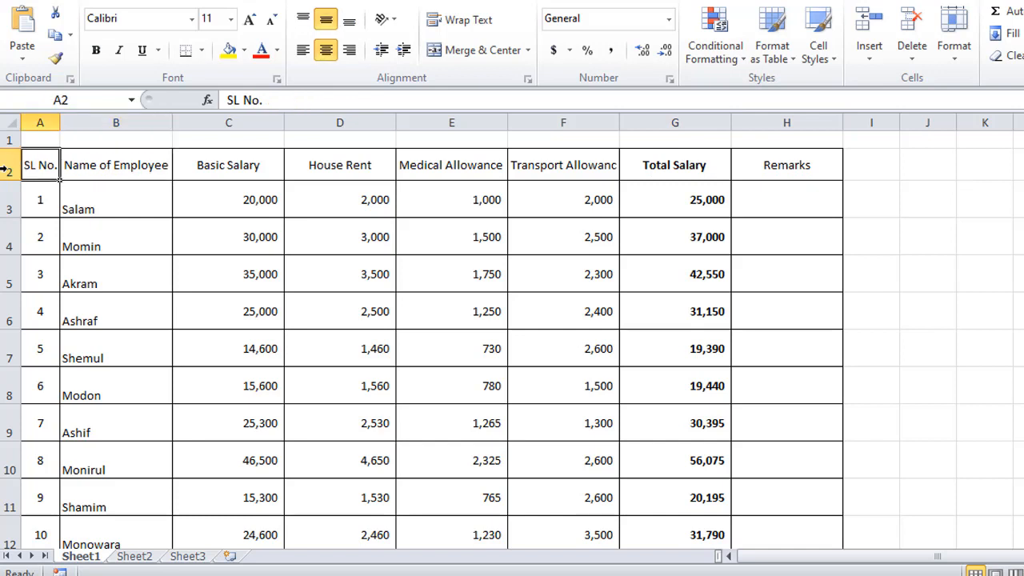
Step: Make all the headers in A2:H2 bold, from SL No. to Remarks
click(7, 169)
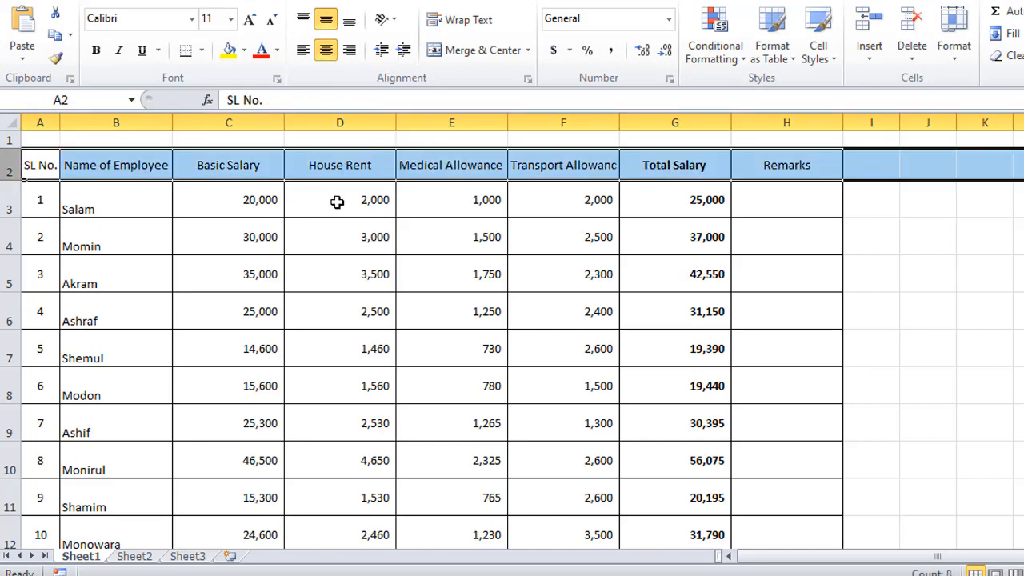
click(222, 194)
drag(43, 164, 796, 165)
click(787, 203)
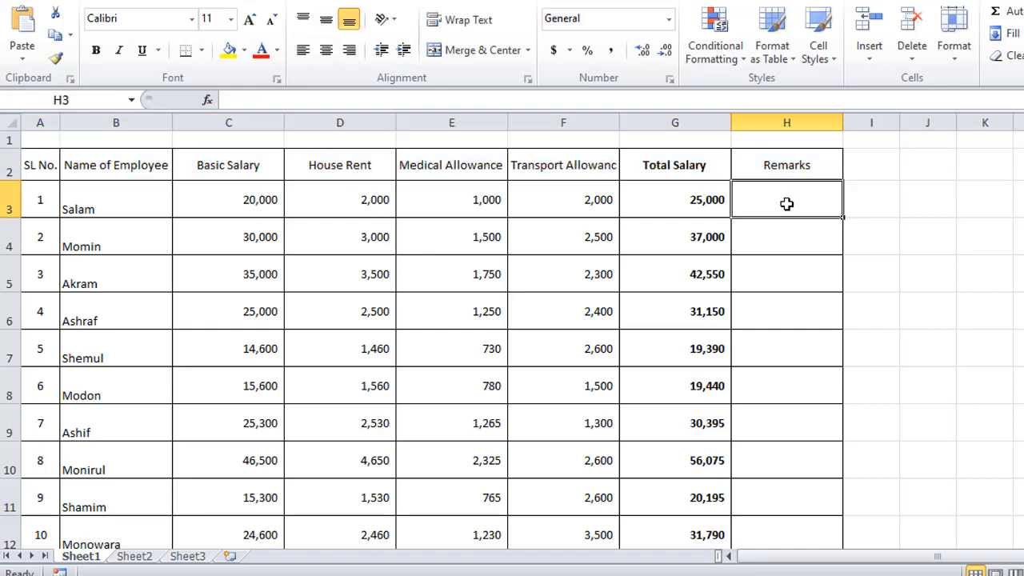
drag(46, 166, 789, 180)
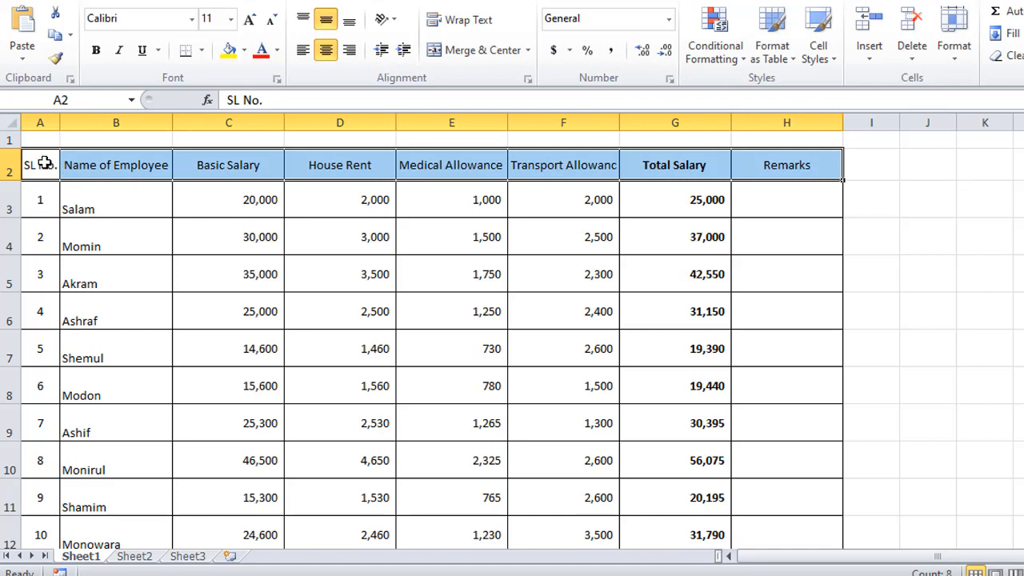
drag(43, 162, 787, 178)
click(96, 50)
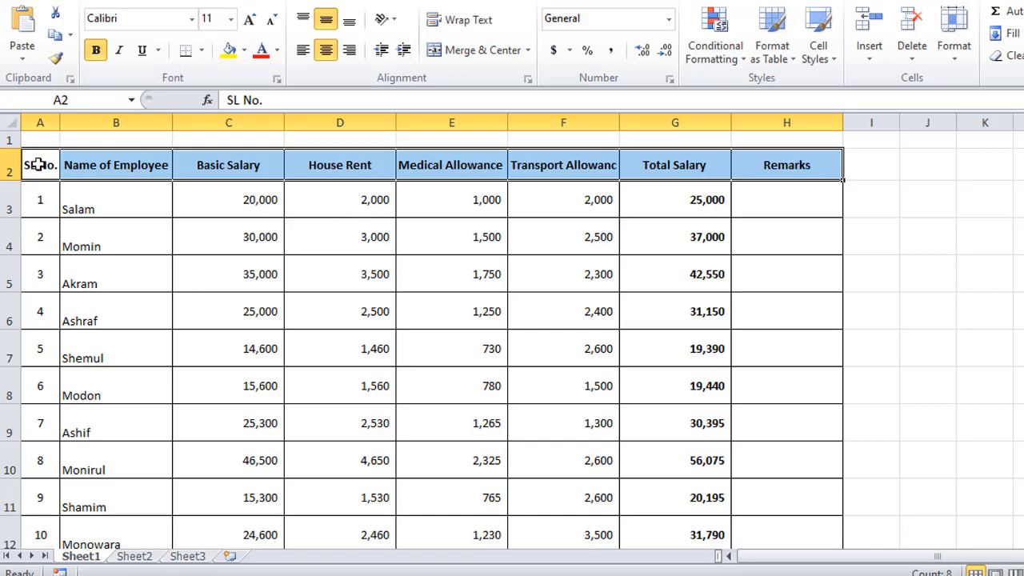
Step: Compare the bold formatting of the headers in A2:H2 with that of the totals row A13:H13
drag(40, 165, 778, 170)
click(778, 170)
scroll(530, 416, down, 2)
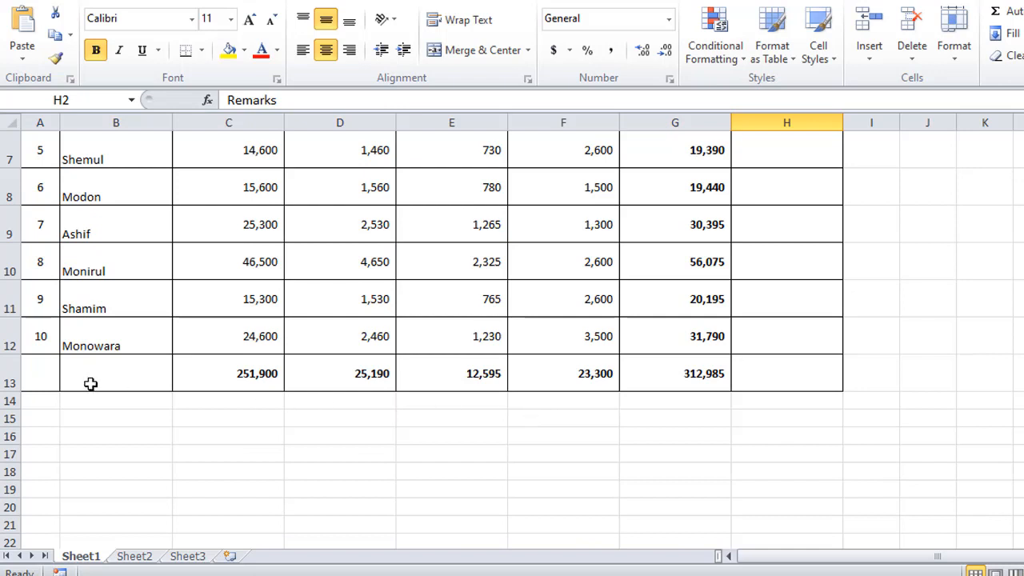
click(11, 374)
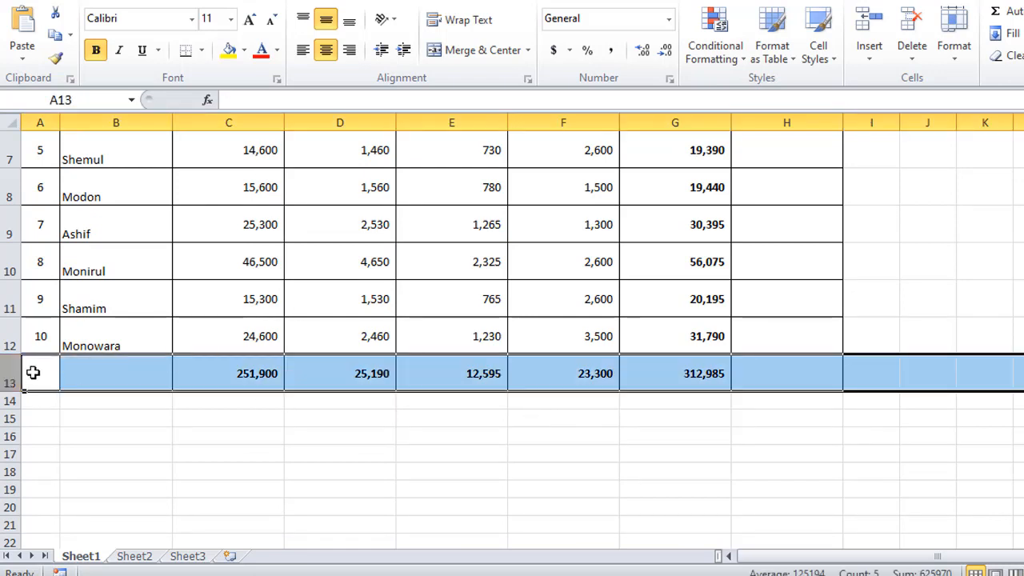
drag(32, 372, 821, 376)
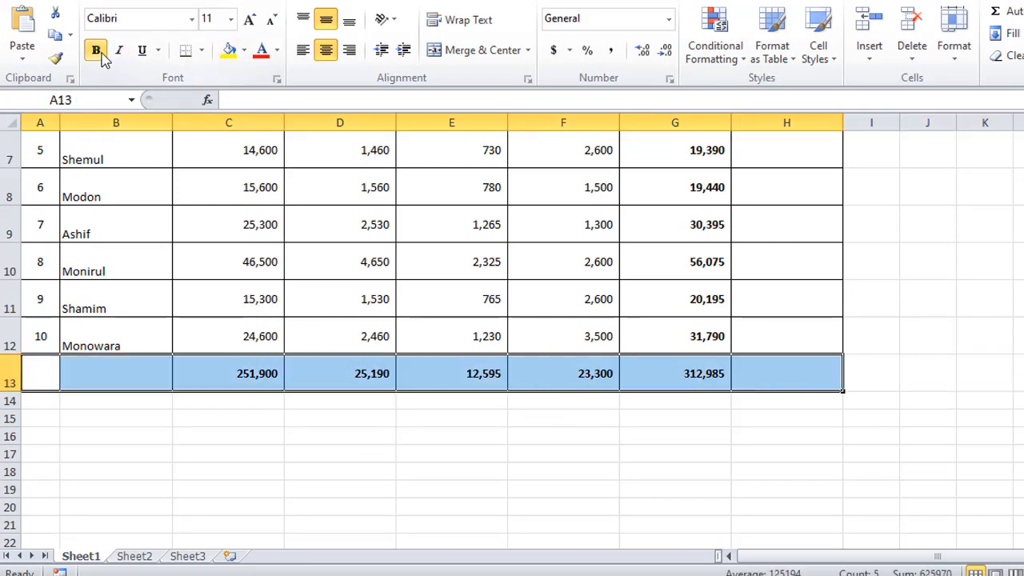
scroll(590, 470, up, 2)
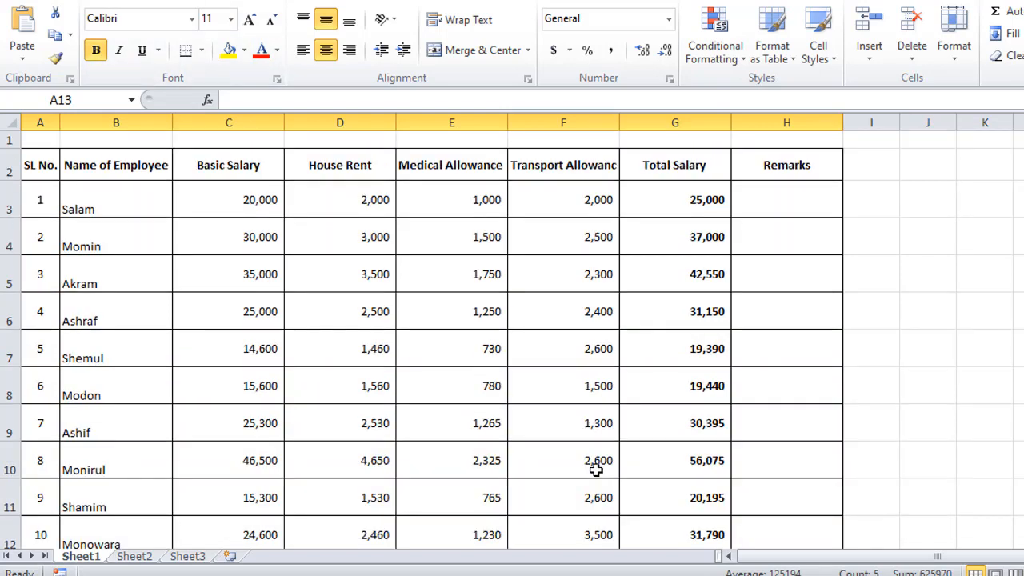
scroll(653, 403, down, 1)
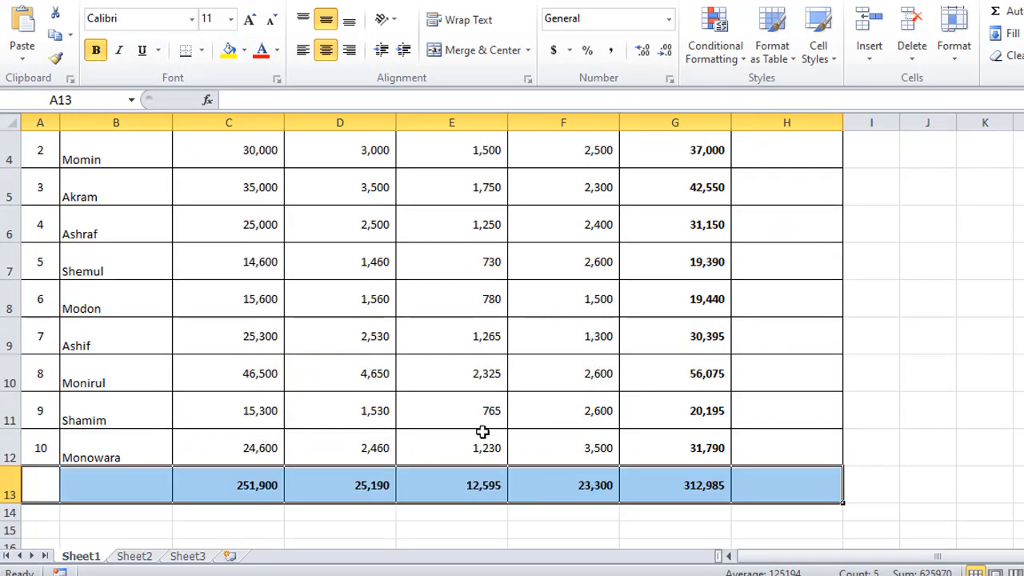
scroll(482, 432, up, 1)
scroll(469, 439, down, 1)
scroll(230, 362, up, 1)
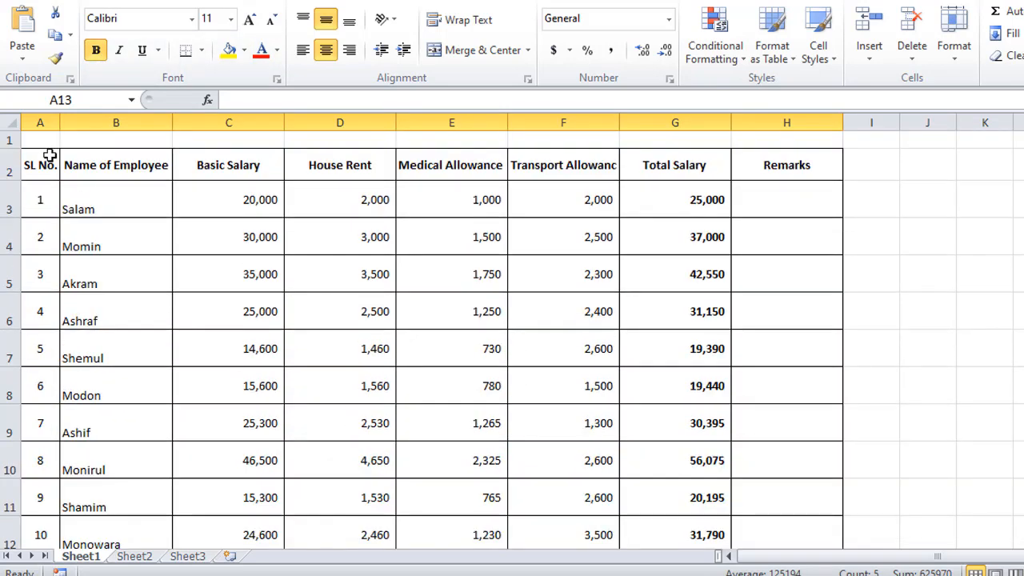
Step: Review the headers from SL No. to Remarks once more, along with the column totals through G13
drag(44, 160, 787, 160)
click(791, 163)
scroll(491, 360, down, 3)
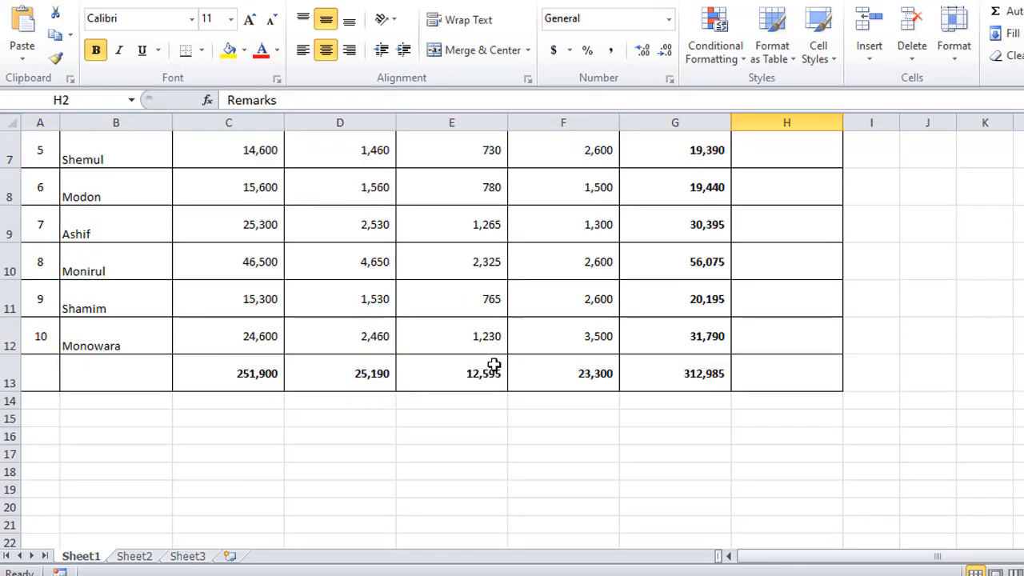
drag(41, 260, 665, 253)
click(665, 256)
scroll(693, 291, up, 4)
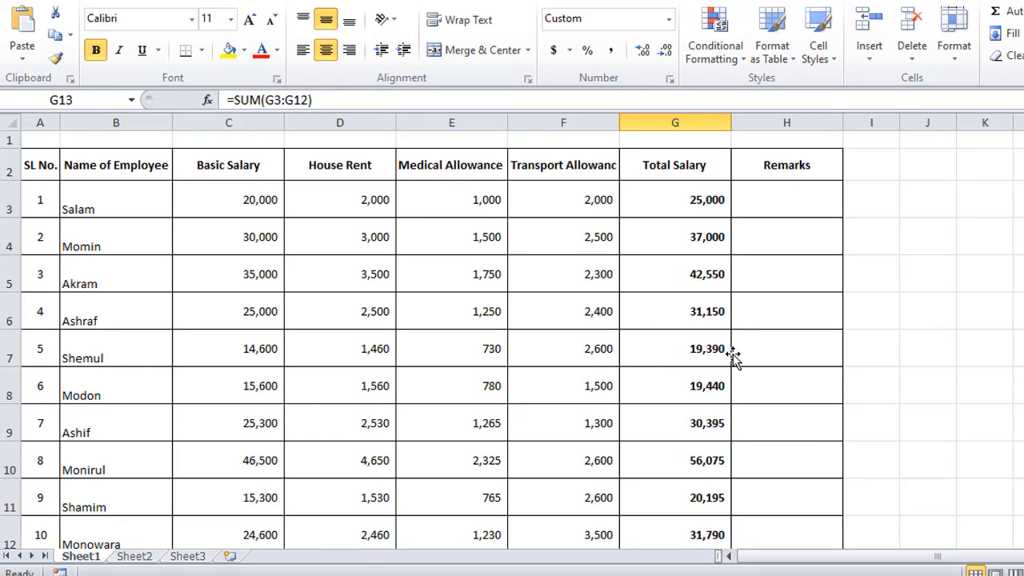
scroll(732, 356, down, 2)
scroll(733, 359, up, 2)
Step: Middle-align the employee names in B3:B12 vertically within their rows
drag(126, 194, 143, 478)
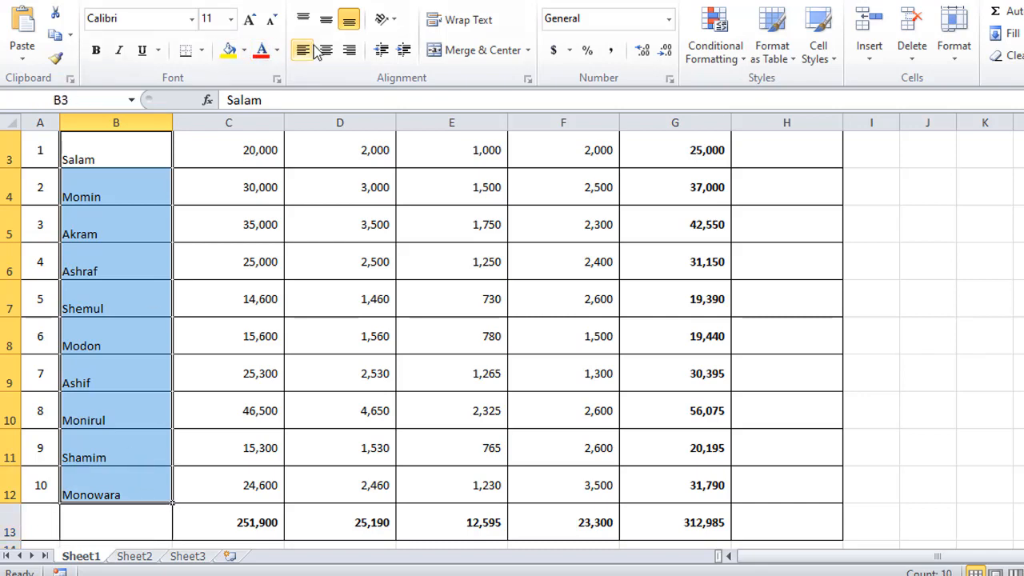
click(326, 23)
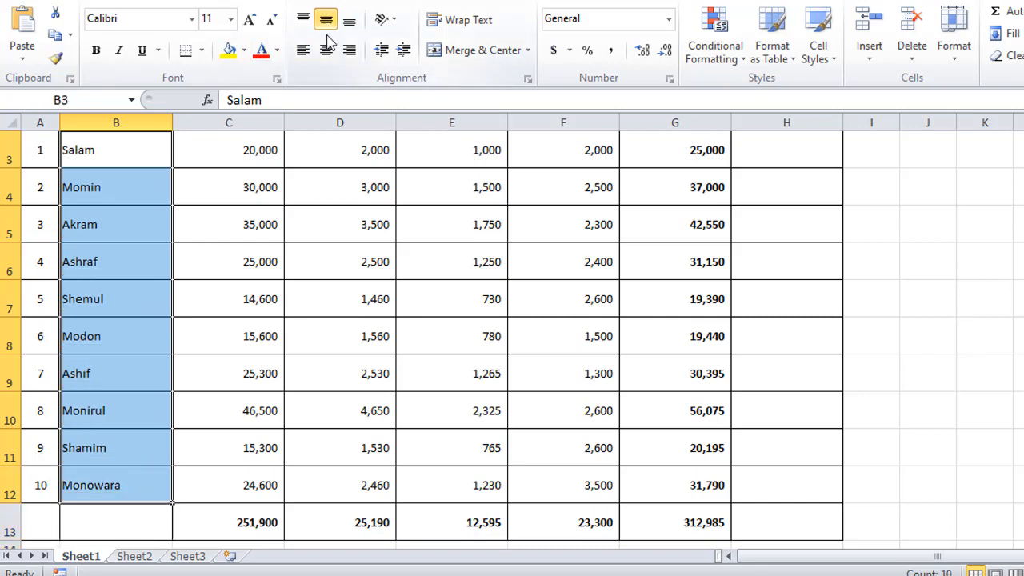
scroll(272, 256, up, 1)
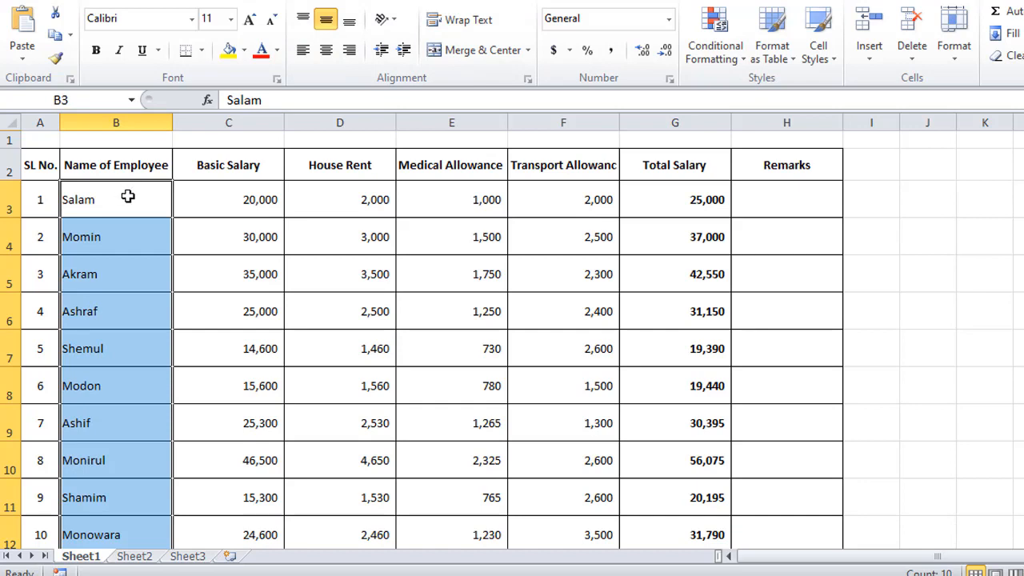
Step: Try centering the employee names in B3:B12 horizontally and look over the column
click(326, 50)
scroll(205, 347, down, 3)
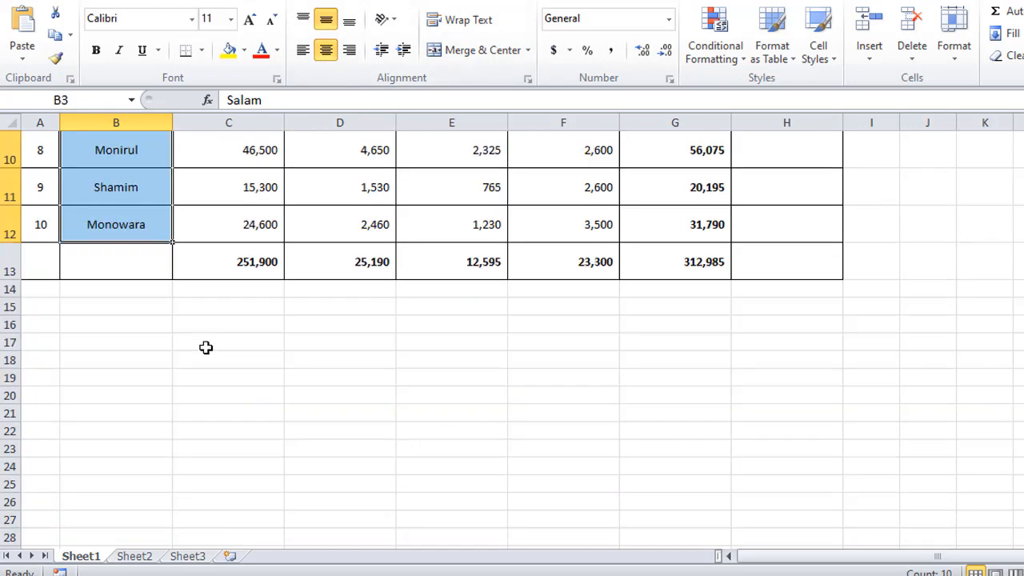
scroll(203, 350, up, 3)
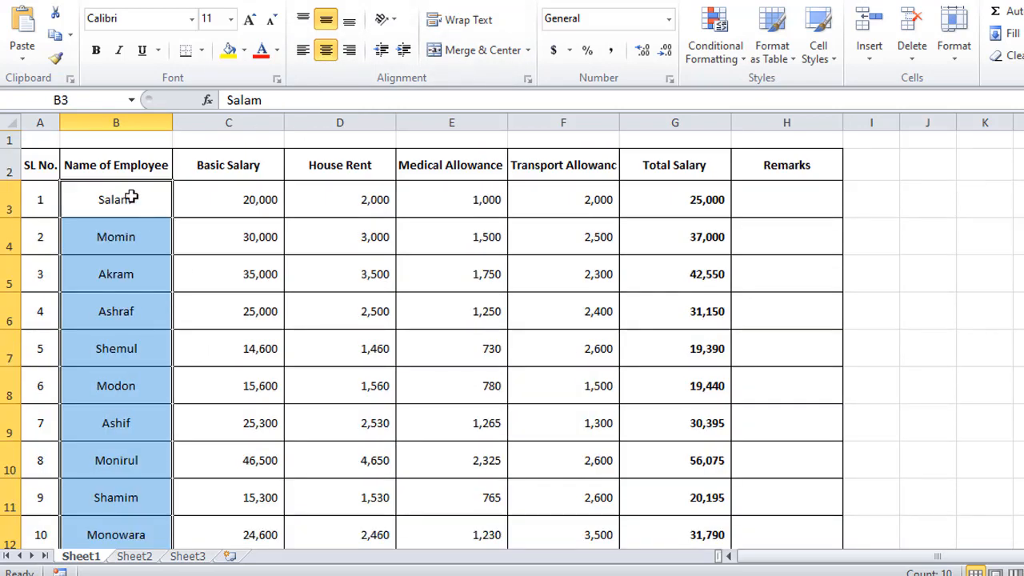
Step: Left-align the employee names in B3:B12 and check the finished layout of row 3 across to the Remarks column
click(301, 56)
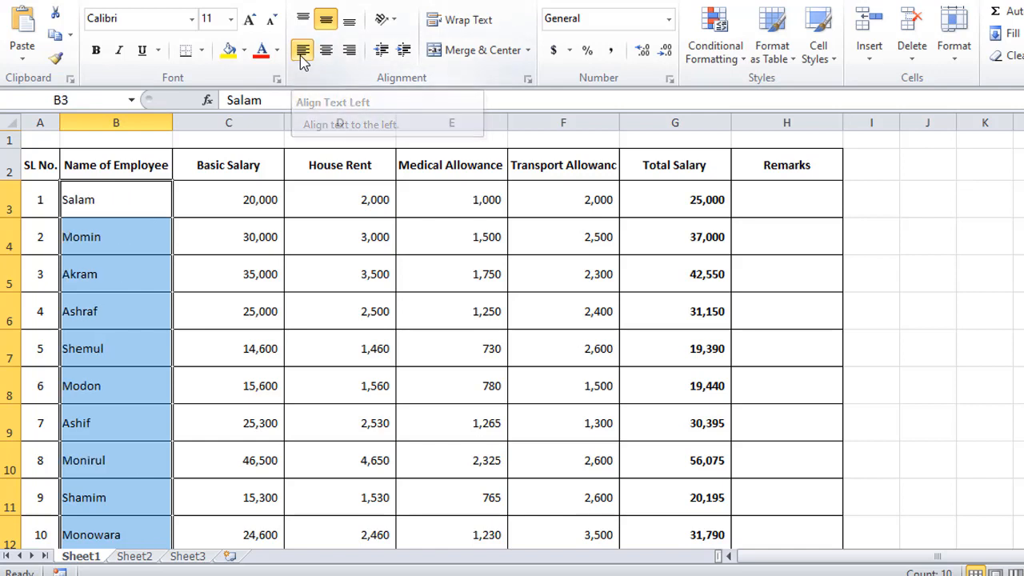
click(139, 204)
click(200, 204)
click(122, 205)
drag(122, 206, 782, 202)
click(783, 202)
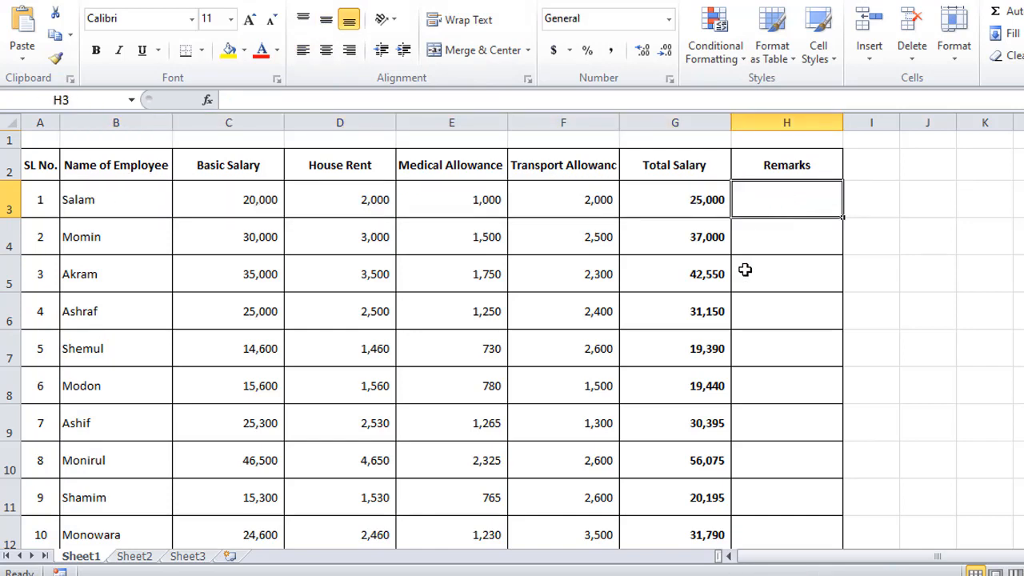
scroll(675, 379, down, 3)
scroll(575, 408, up, 3)
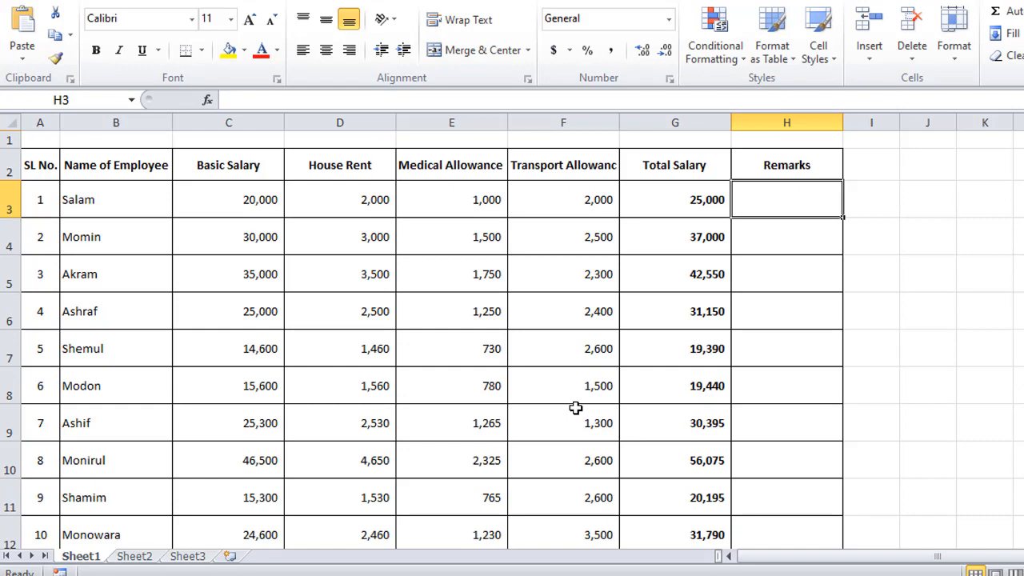